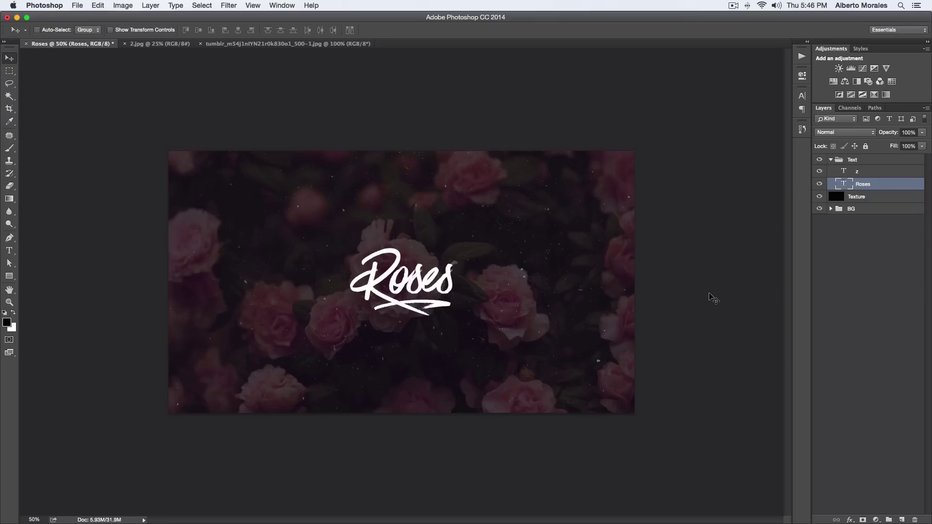
{"action": "key", "text": "super+plus"}
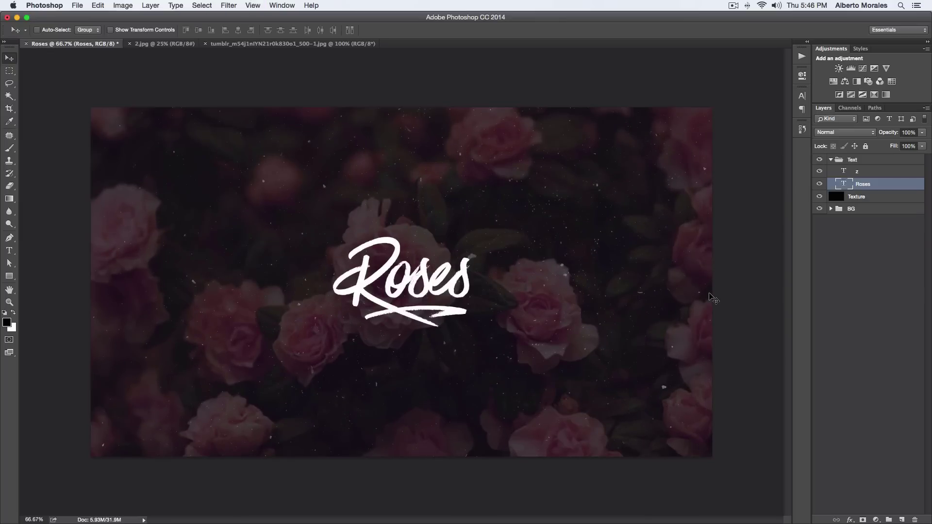
{"action": "key", "text": "super+minus"}
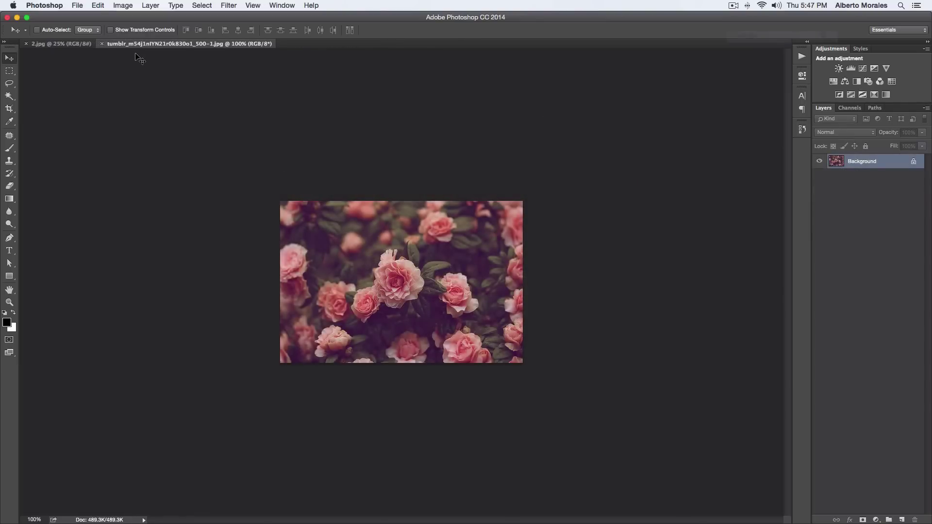
Start a new document named Roses with a width of 1920 pixels and a height of 1080 pixels.
{"action": "left_click", "coordinate": [79, 8]}
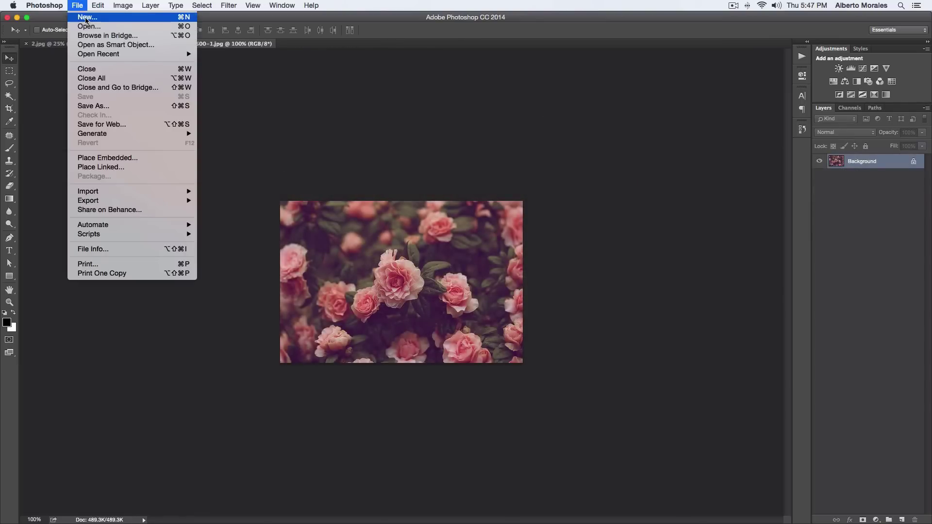
{"action": "left_click", "coordinate": [86, 19]}
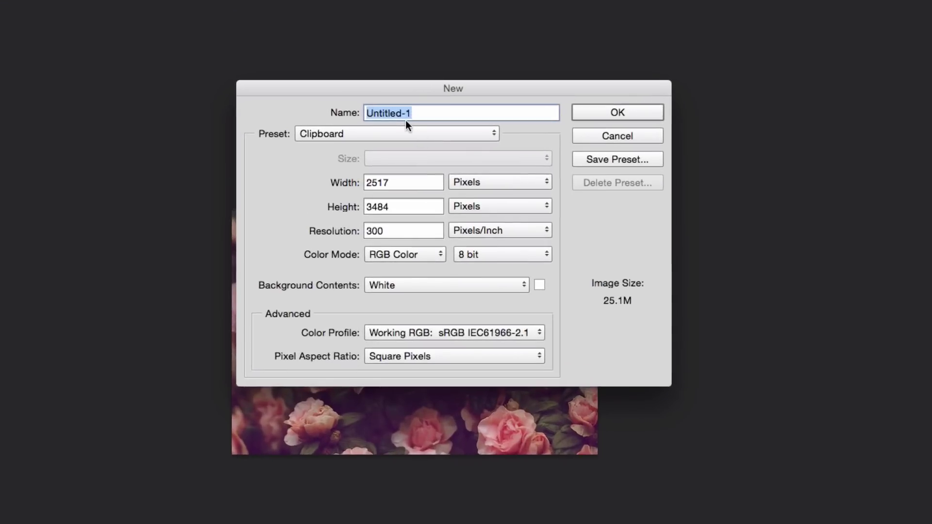
{"action": "type", "text": "Roses"}
{"action": "key", "text": "Tab"}
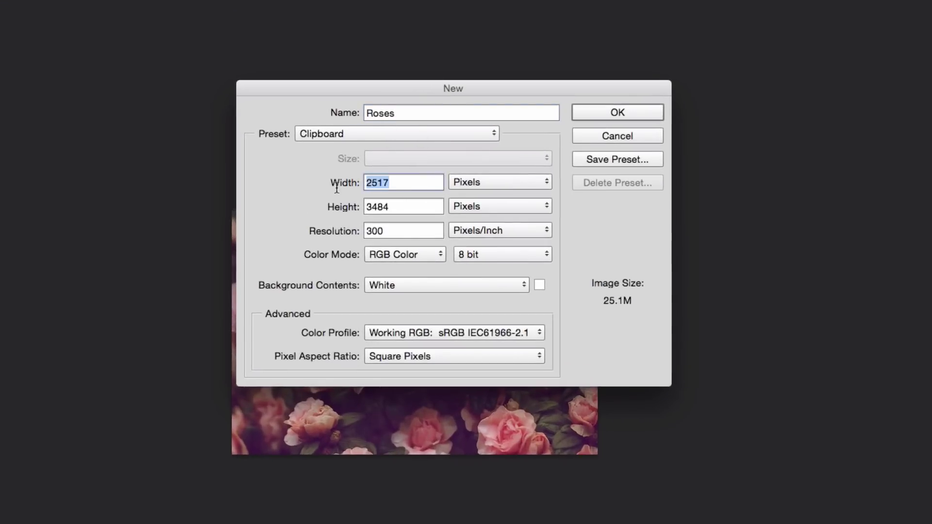
{"action": "type", "text": "1920"}
{"action": "key", "text": "Tab"}
{"action": "type", "text": "18"}
{"action": "type", "text": "80"}
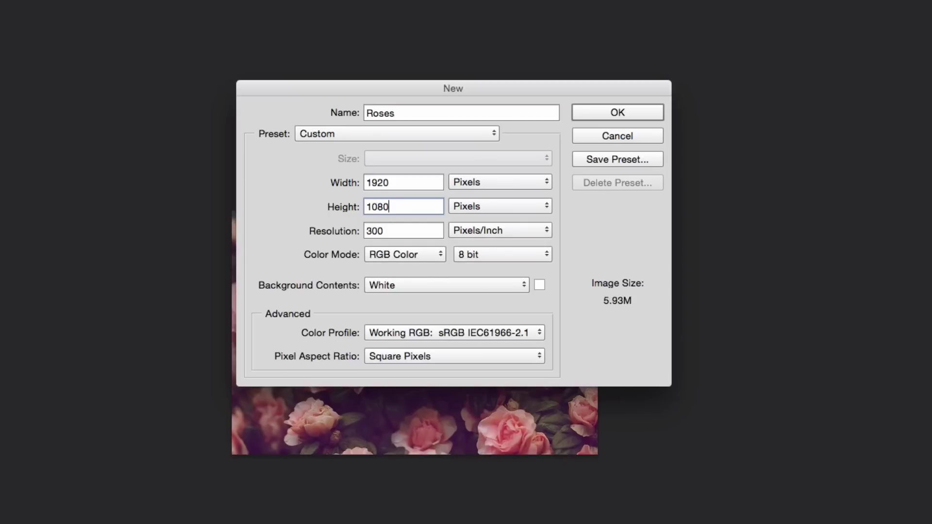
Set the new document's resolution to 72 pixels/inch with transparent background contents and create it.
{"action": "key", "text": "Tab"}
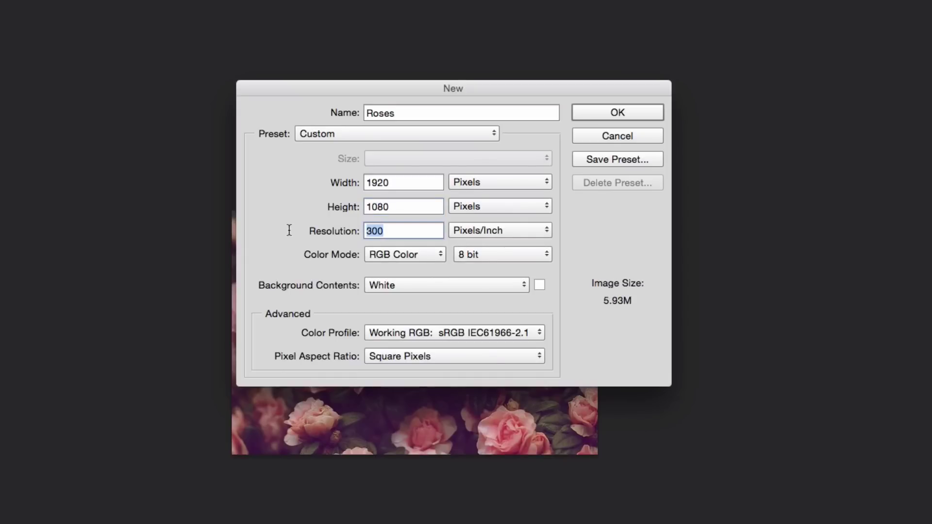
{"action": "type", "text": "72"}
{"action": "left_click", "coordinate": [383, 287]}
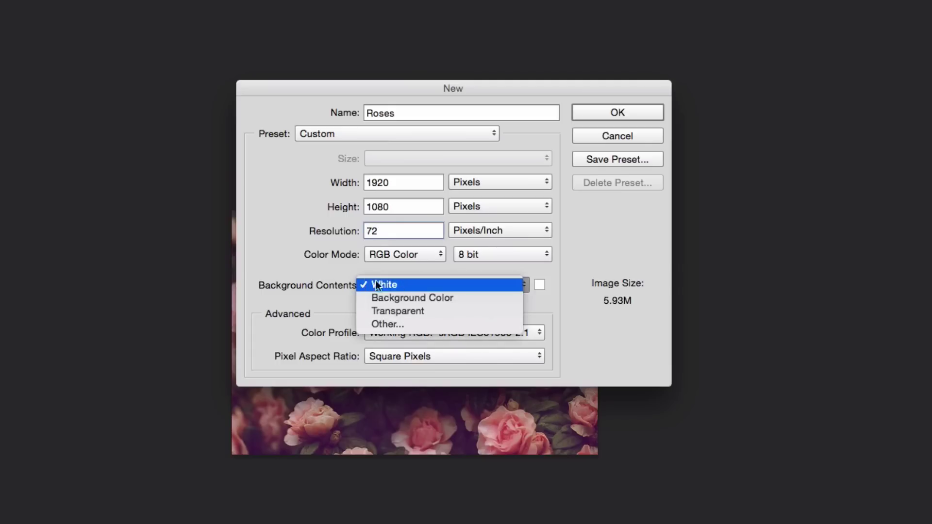
{"action": "left_click", "coordinate": [384, 284]}
{"action": "left_click", "coordinate": [409, 284]}
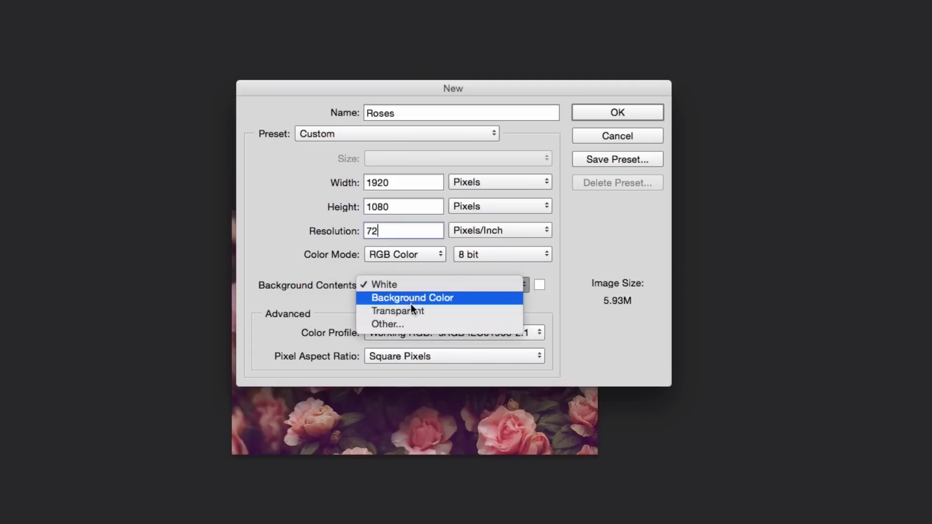
{"action": "left_click", "coordinate": [410, 311]}
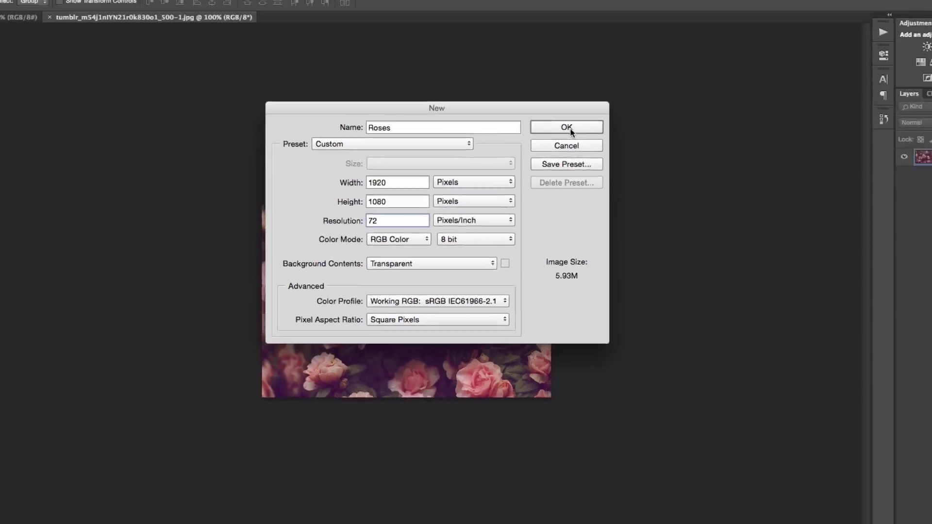
{"action": "left_click", "coordinate": [615, 113]}
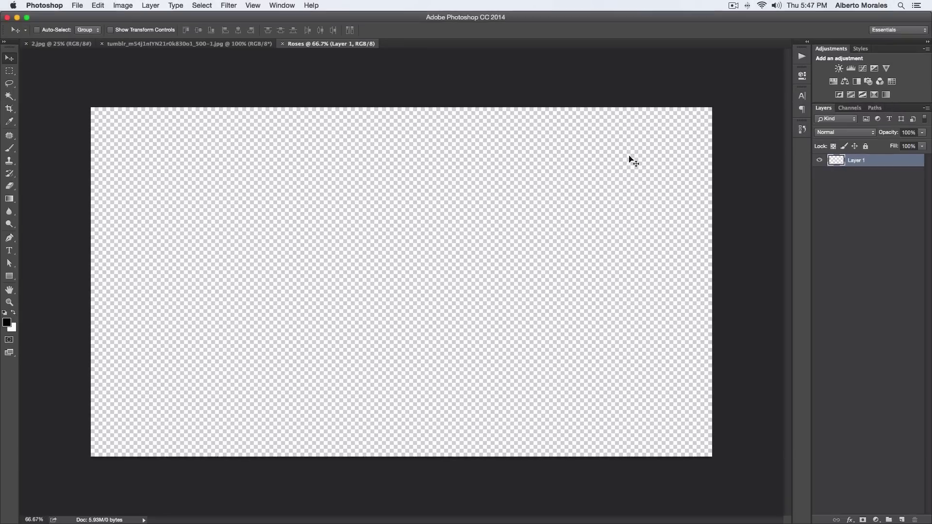
Rename the document's only layer as Black.
{"action": "double_click", "coordinate": [858, 161]}
{"action": "type", "text": "Black"}
{"action": "key", "text": "Return"}
Choose pure black as the foreground color and fill the whole Black layer with it.
{"action": "left_click", "coordinate": [7, 323]}
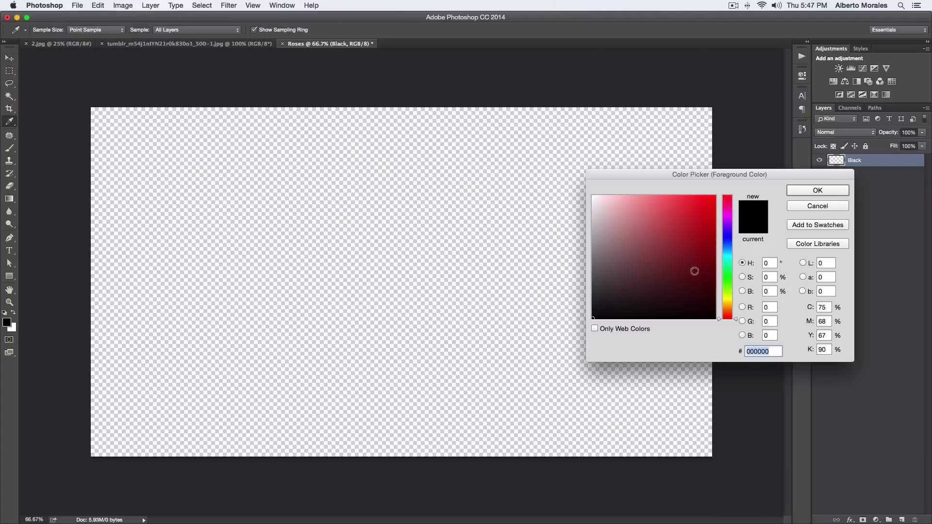
{"action": "mouse_move", "coordinate": [695, 271]}
{"action": "left_mouse_down"}
{"action": "mouse_move", "coordinate": [684, 219]}
{"action": "mouse_move", "coordinate": [626, 281]}
{"action": "mouse_move", "coordinate": [669, 233]}
{"action": "mouse_move", "coordinate": [638, 302]}
{"action": "left_mouse_up"}
{"action": "left_click", "coordinate": [613, 313]}
{"action": "left_click", "coordinate": [825, 191]}
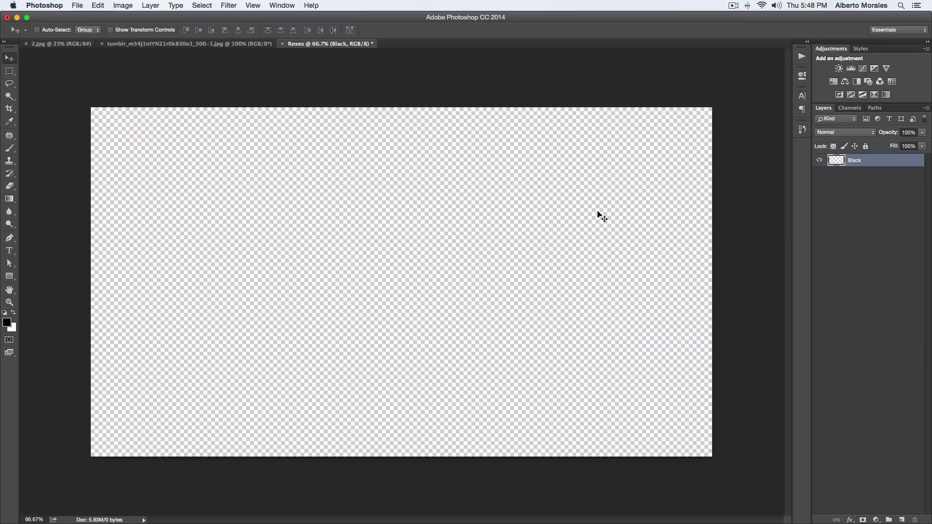
{"action": "key", "text": "alt+BackSpace"}
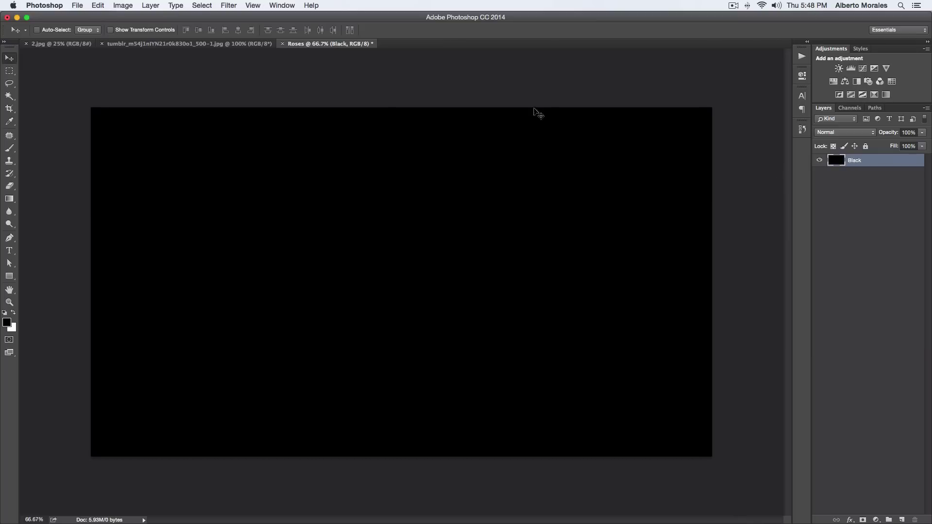
Copy the entire rose photo from its own document and paste it into the Roses document above the Black layer.
{"action": "left_click", "coordinate": [250, 44]}
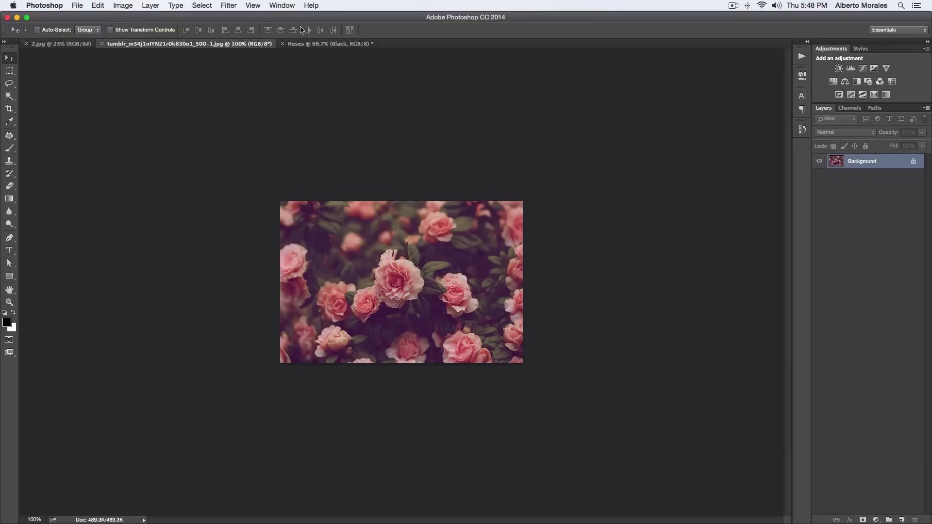
{"action": "left_click", "coordinate": [293, 44]}
{"action": "left_click", "coordinate": [251, 44]}
{"action": "key", "text": "super+a"}
{"action": "left_click", "coordinate": [320, 43]}
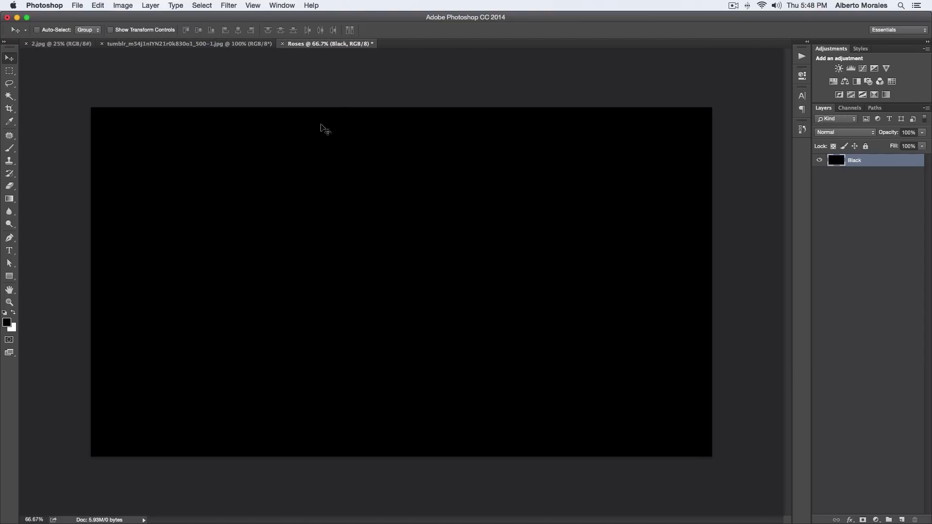
{"action": "key", "text": "cmd+v"}
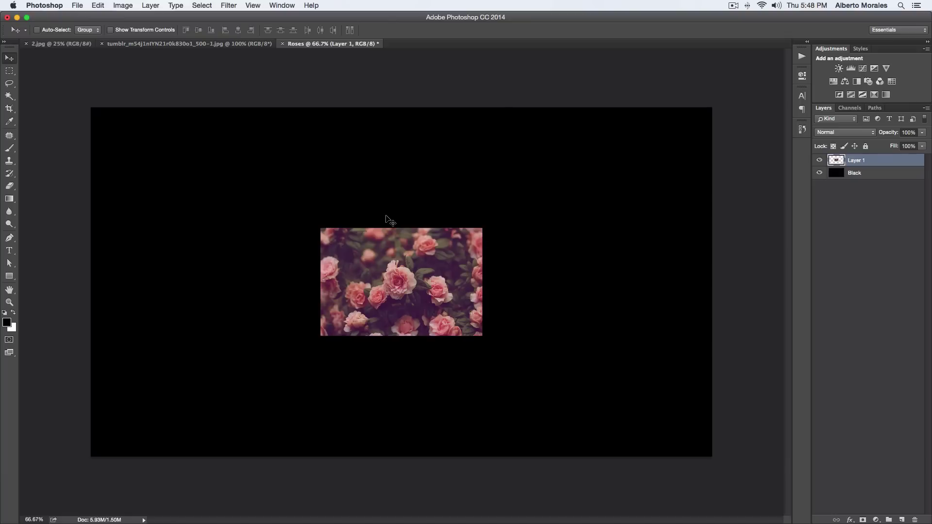
{"action": "key", "text": "cmd+t"}
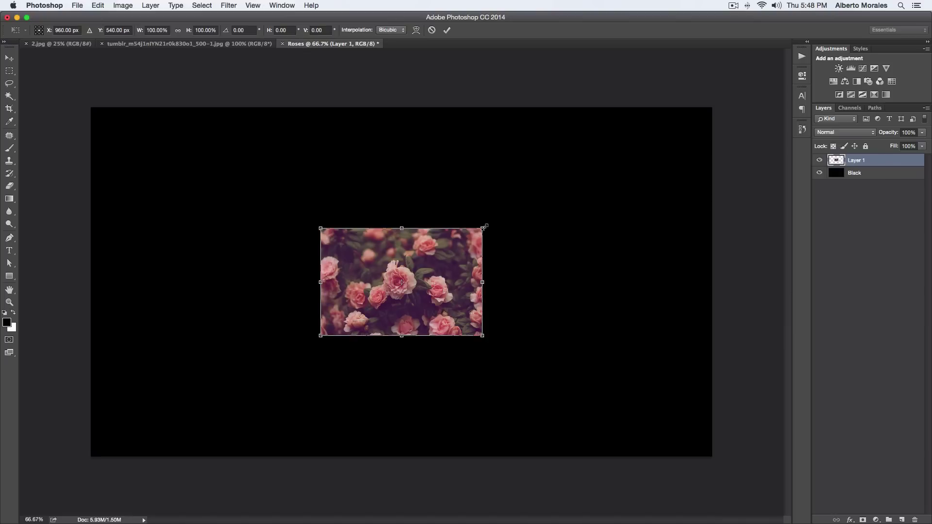
{"action": "left_click_drag", "start_coordinate": [483, 227], "coordinate": [728, 90]}
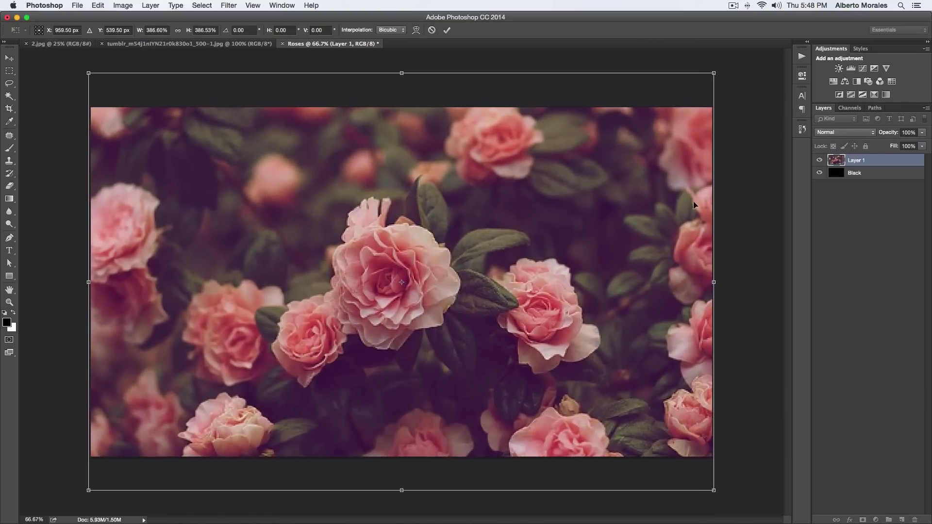
{"action": "left_click", "coordinate": [431, 30]}
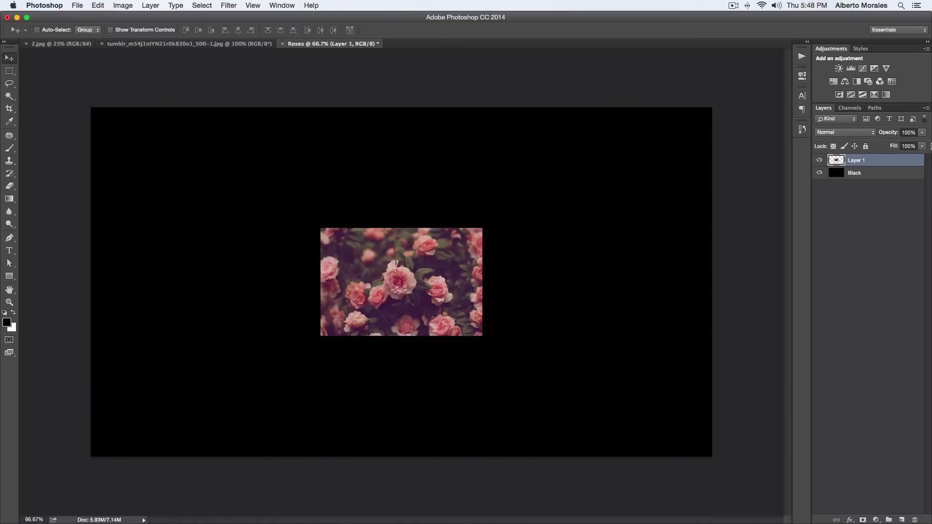
Convert the pasted rose photo layer to a smart object and rename it as Roses.
{"action": "right_click", "coordinate": [897, 158]}
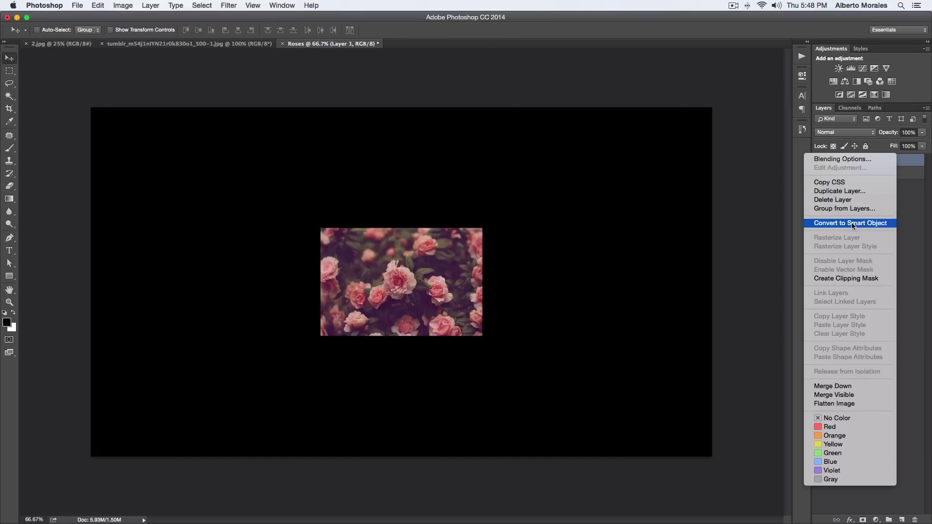
{"action": "left_click", "coordinate": [813, 223]}
{"action": "double_click", "coordinate": [858, 160]}
{"action": "type", "text": "Roses"}
{"action": "key", "text": "Return"}
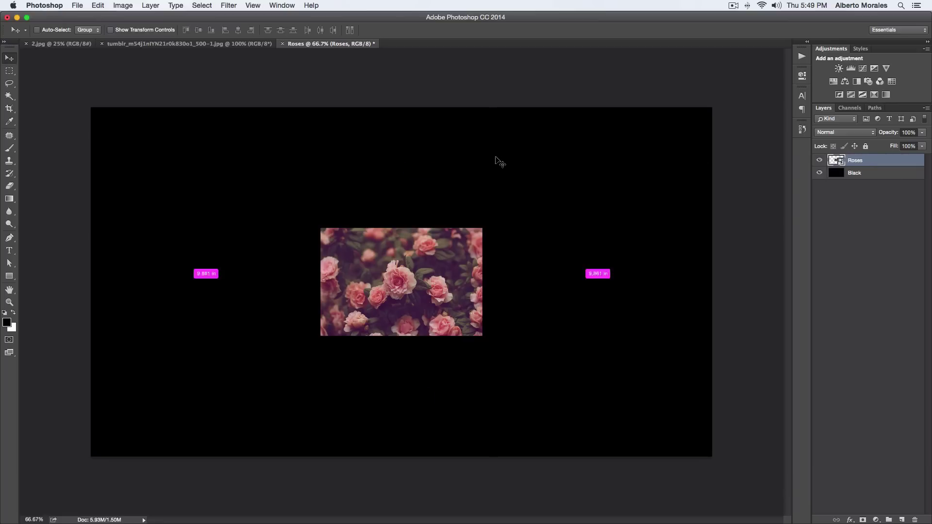
Enlarge the Roses smart object proportionally around its center until it covers the whole canvas.
{"action": "key", "text": "super+t"}
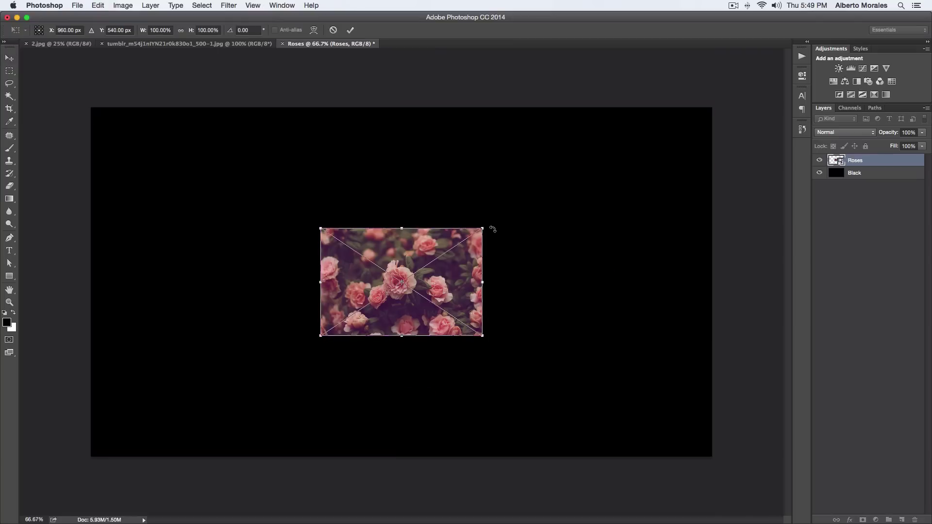
{"action": "left_click_drag", "start_coordinate": [483, 227], "coordinate": [719, 76]}
{"action": "key", "text": "Return"}
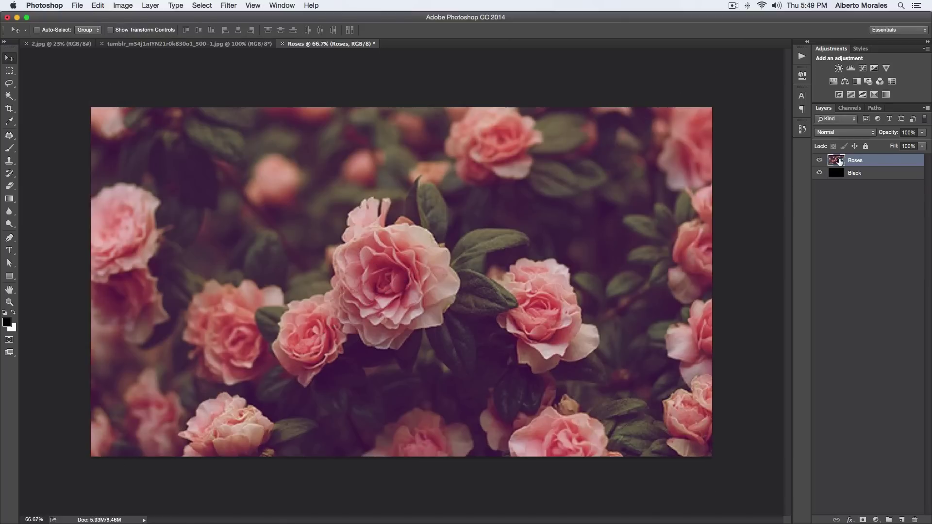
Apply a Gaussian Blur with a radius of 1.5 pixels to the Roses layer.
{"action": "left_click", "coordinate": [228, 6]}
{"action": "mouse_move", "coordinate": [291, 112]}
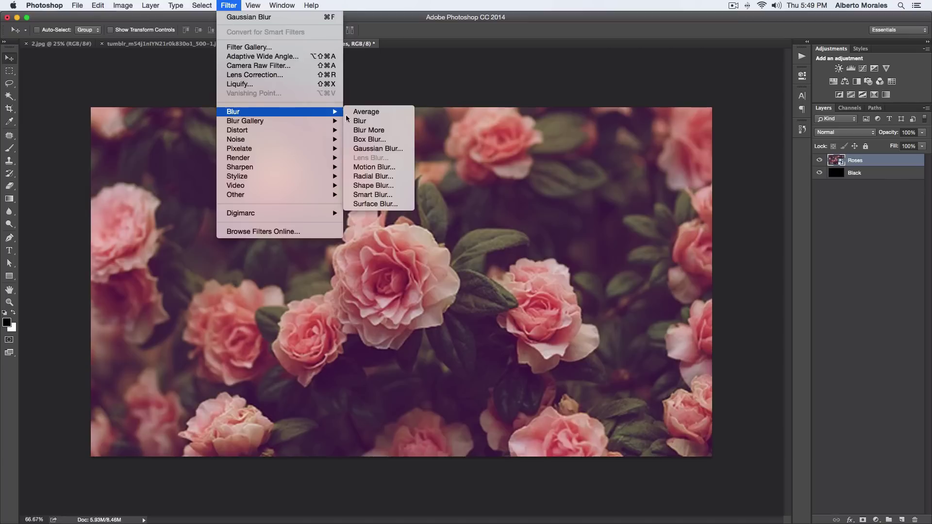
{"action": "left_click", "coordinate": [376, 151]}
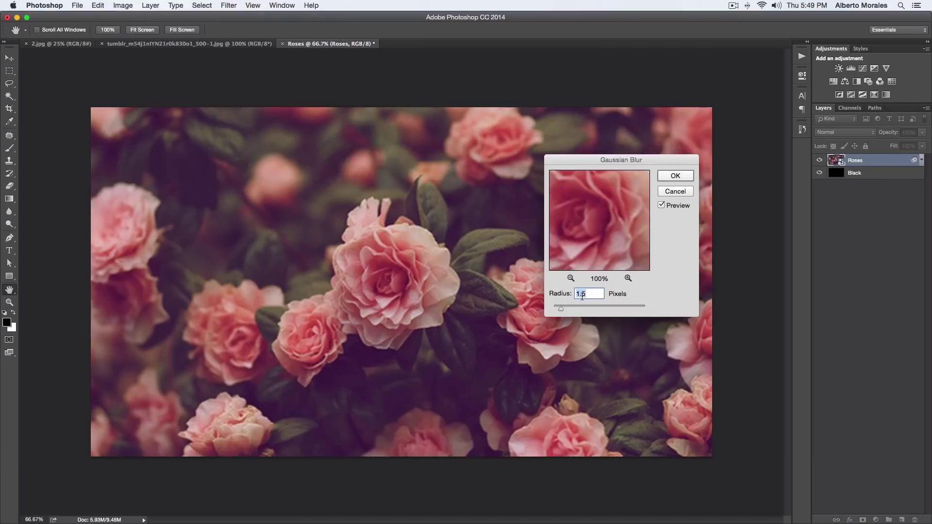
{"action": "left_click", "coordinate": [673, 176]}
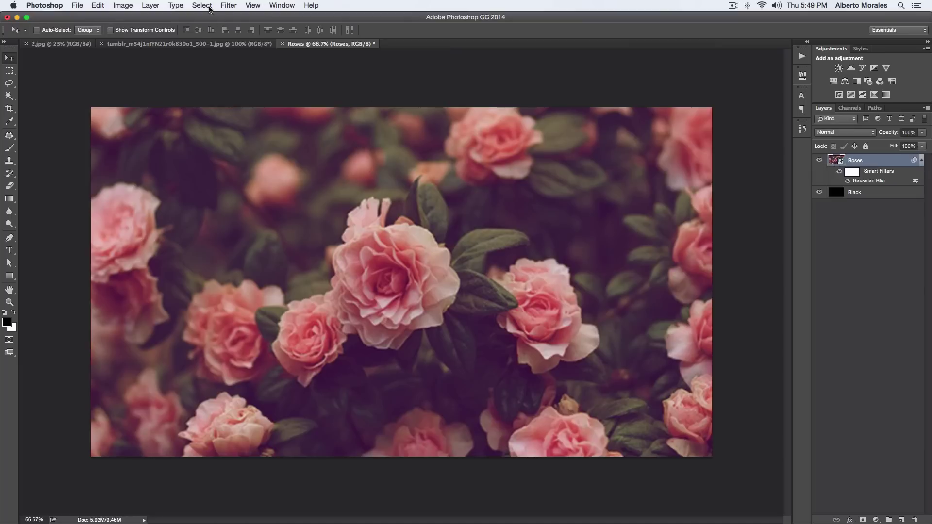
Apply an Add Noise filter to the Roses layer with an amount of 2% and Gaussian distribution.
{"action": "left_click", "coordinate": [228, 5]}
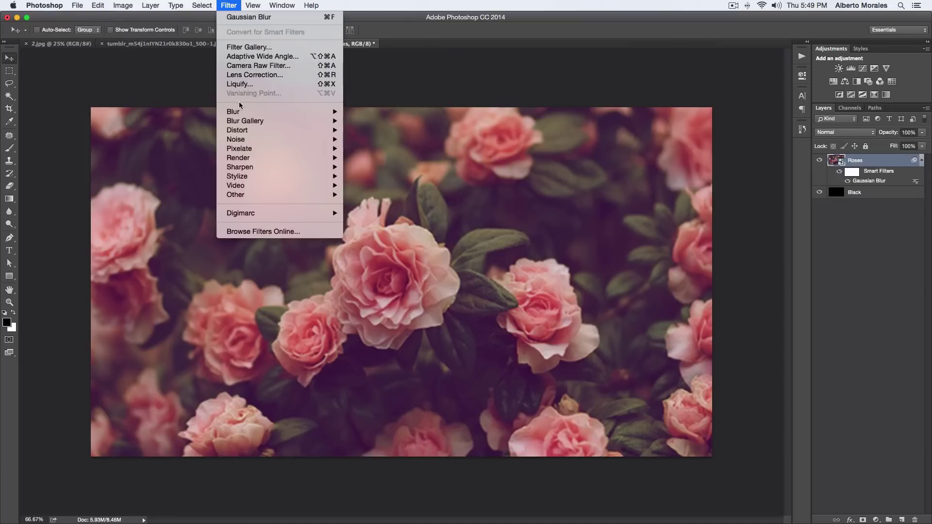
{"action": "mouse_move", "coordinate": [242, 140]}
{"action": "left_click", "coordinate": [373, 139]}
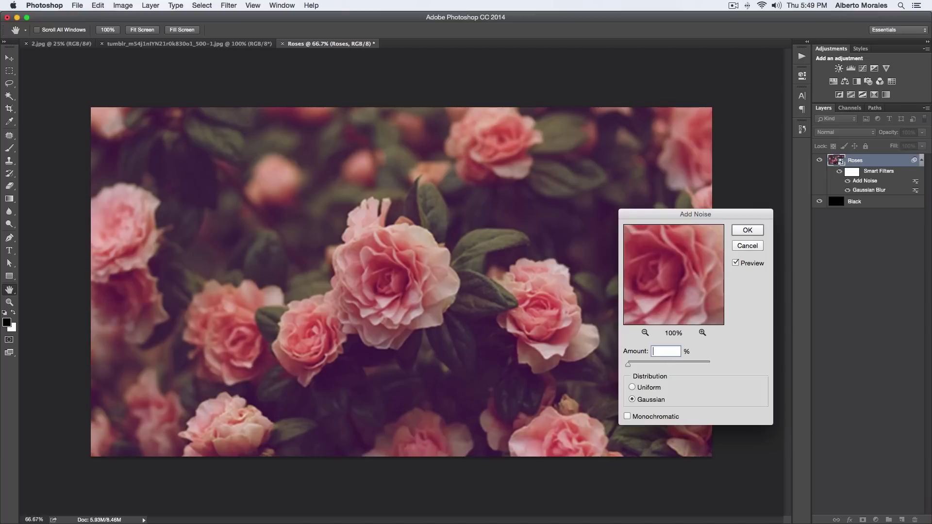
{"action": "type", "text": "2"}
{"action": "key", "text": "super+1"}
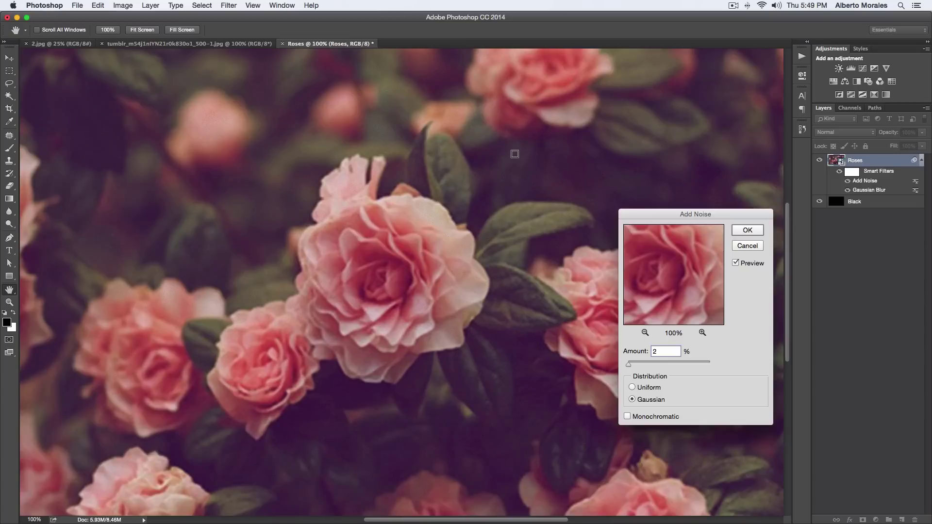
{"action": "key", "text": "super+minus"}
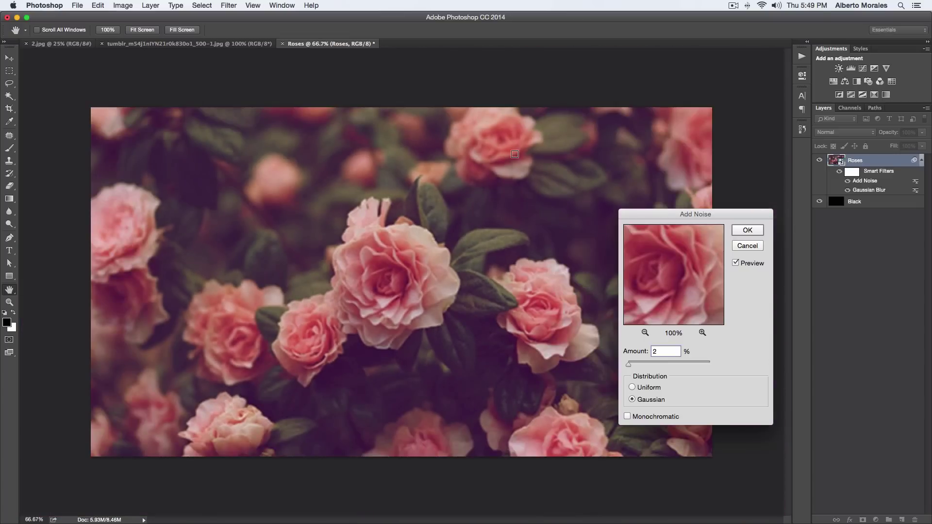
{"action": "left_click", "coordinate": [748, 230]}
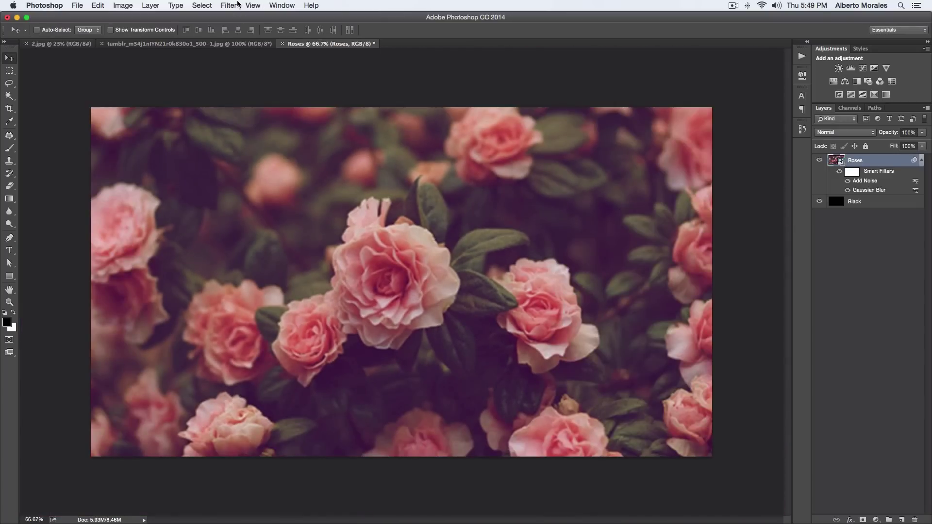
{"action": "left_click", "coordinate": [233, 5]}
{"action": "left_click", "coordinate": [228, 4]}
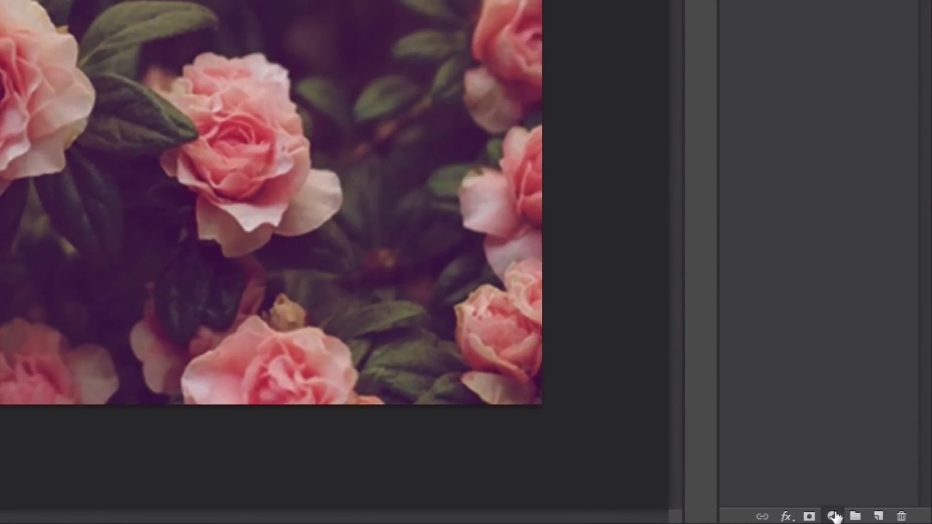
Add a Hue/Saturation adjustment layer above Roses, setting the master hue to -8 and slightly reducing the master saturation.
{"action": "left_click", "coordinate": [837, 516]}
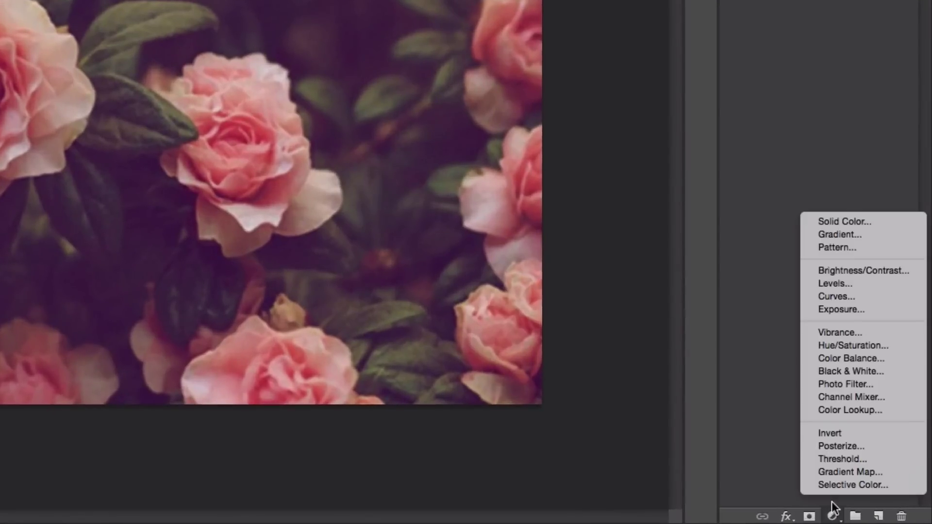
{"action": "left_click", "coordinate": [835, 347]}
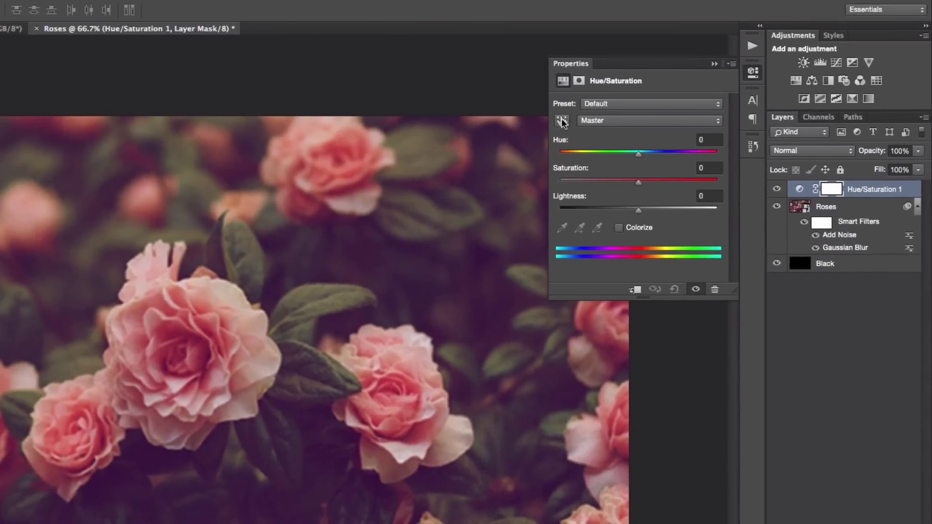
{"action": "left_click", "coordinate": [600, 118]}
{"action": "left_click", "coordinate": [602, 119]}
{"action": "left_click", "coordinate": [598, 117]}
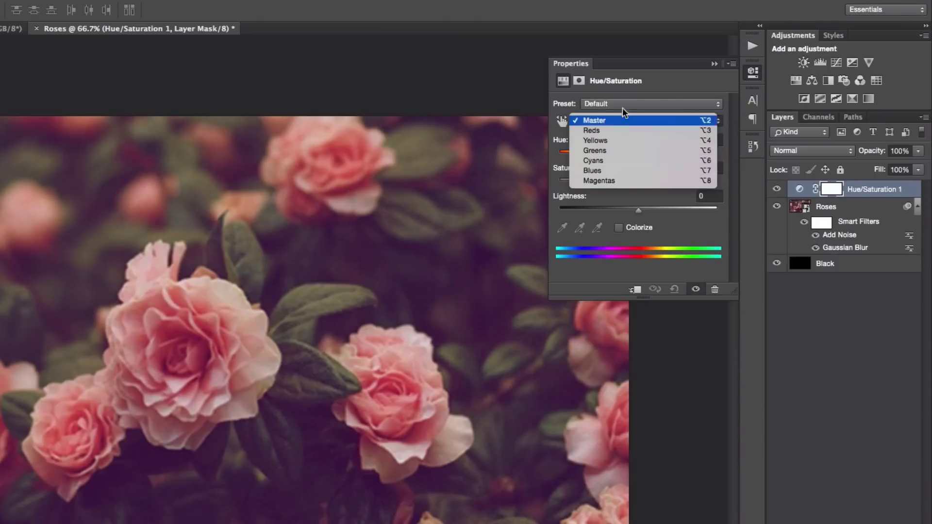
{"action": "left_click", "coordinate": [654, 101]}
{"action": "left_click_drag", "start_coordinate": [638, 154], "coordinate": [629, 155]}
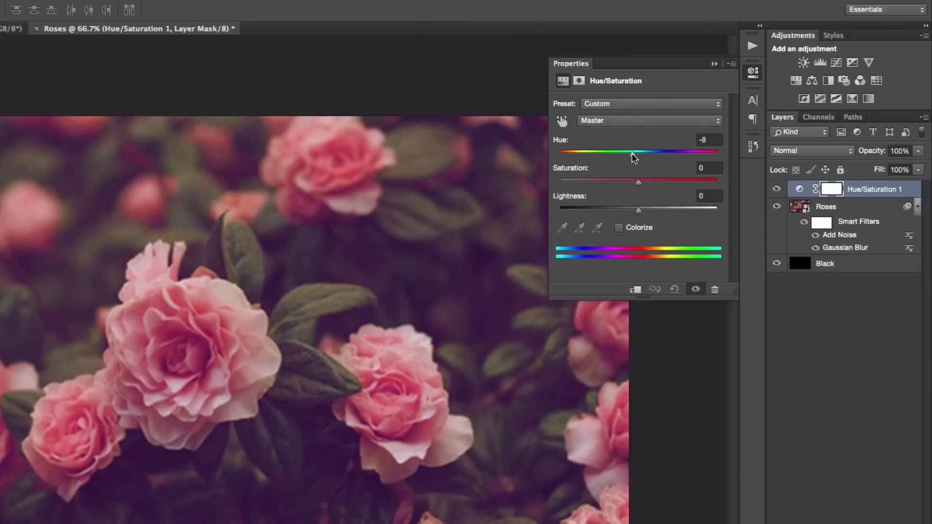
{"action": "left_click", "coordinate": [632, 154]}
{"action": "left_click_drag", "start_coordinate": [639, 180], "coordinate": [622, 181]}
Set the magentas to hue -8 and saturation -15 in the Hue/Saturation adjustment, and compare the photo with and without it.
{"action": "left_click", "coordinate": [602, 120]}
{"action": "left_click", "coordinate": [598, 181]}
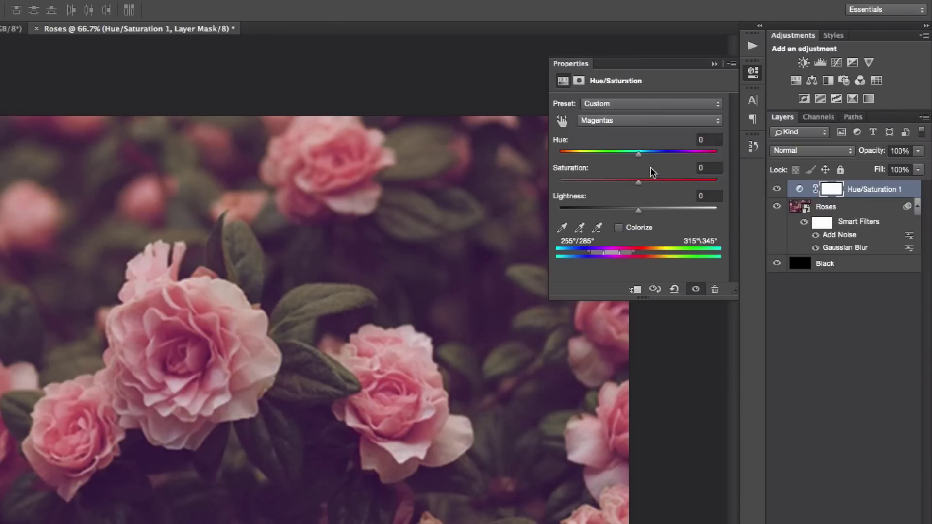
{"action": "left_click_drag", "start_coordinate": [639, 152], "coordinate": [627, 184]}
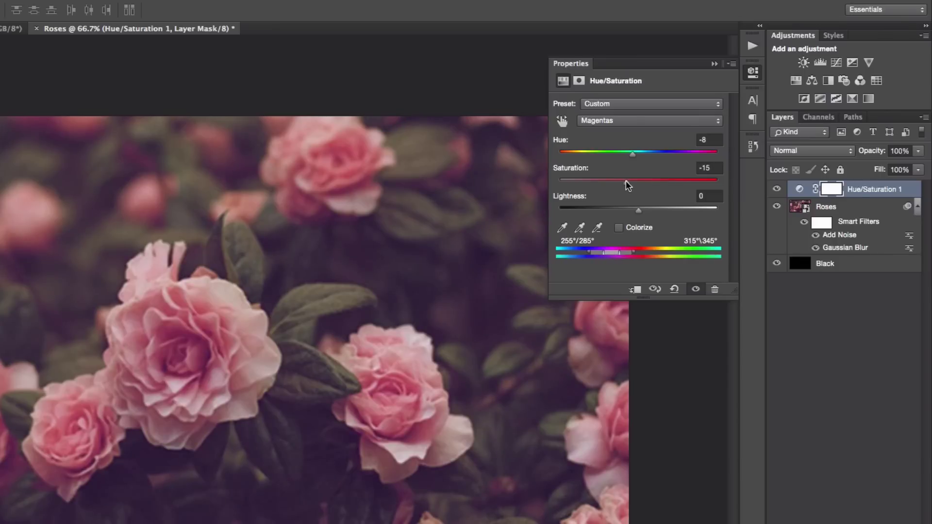
{"action": "left_click", "coordinate": [714, 64]}
{"action": "left_click", "coordinate": [775, 188]}
{"action": "left_click", "coordinate": [775, 188]}
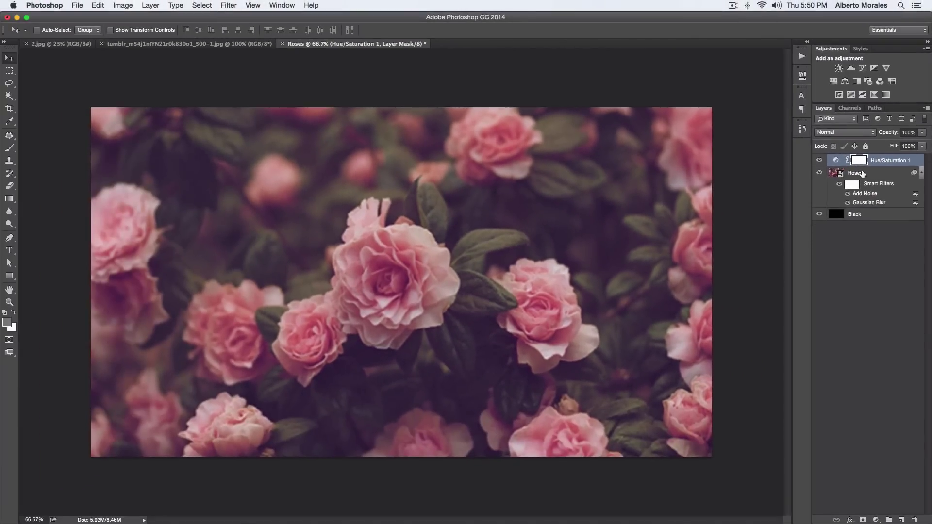
Darken the photo by lowering the Roses layer's opacity to 35%.
{"action": "left_click", "coordinate": [876, 172]}
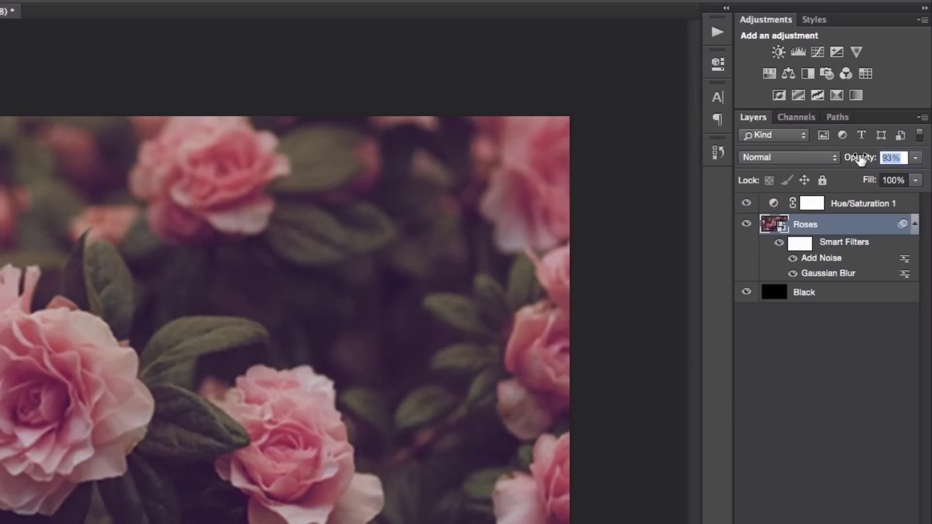
{"action": "left_click_drag", "start_coordinate": [891, 133], "coordinate": [881, 133]}
{"action": "left_click_drag", "start_coordinate": [849, 159], "coordinate": [847, 158]}
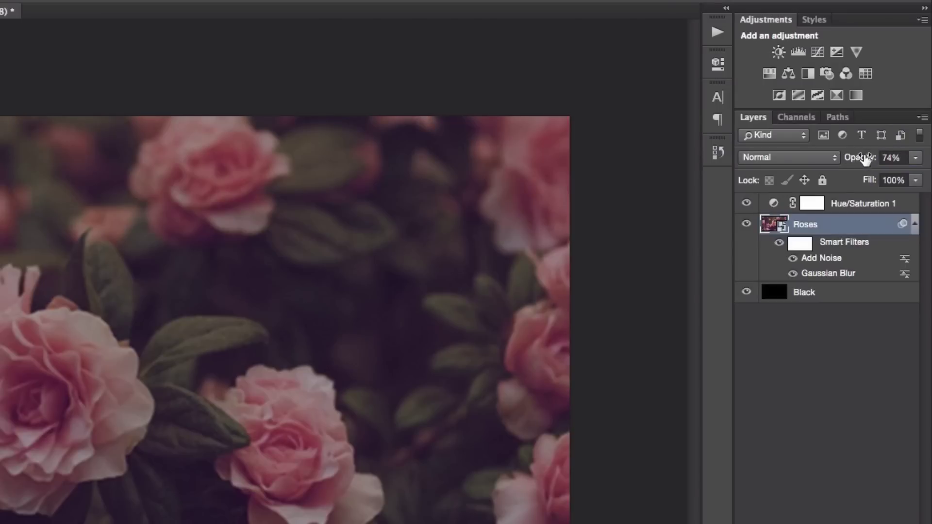
{"action": "left_click", "coordinate": [916, 158]}
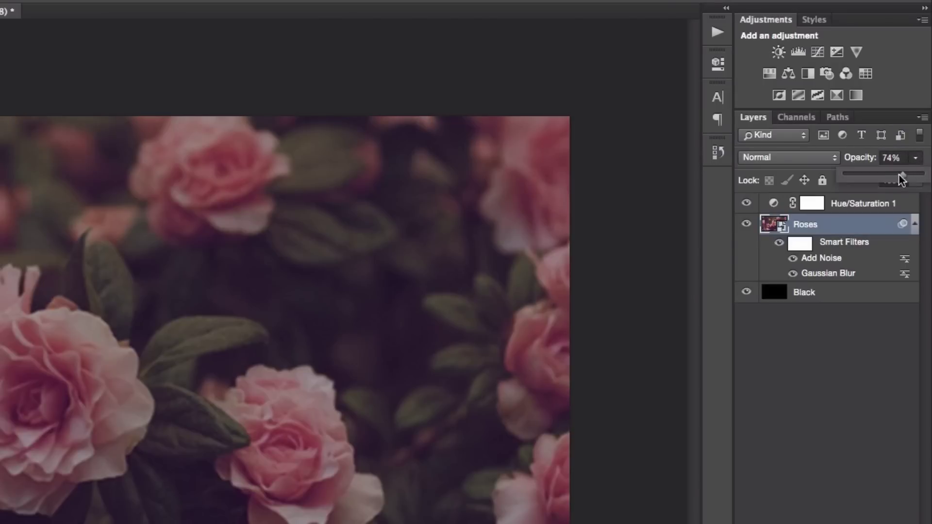
{"action": "left_click_drag", "start_coordinate": [884, 173], "coordinate": [872, 177]}
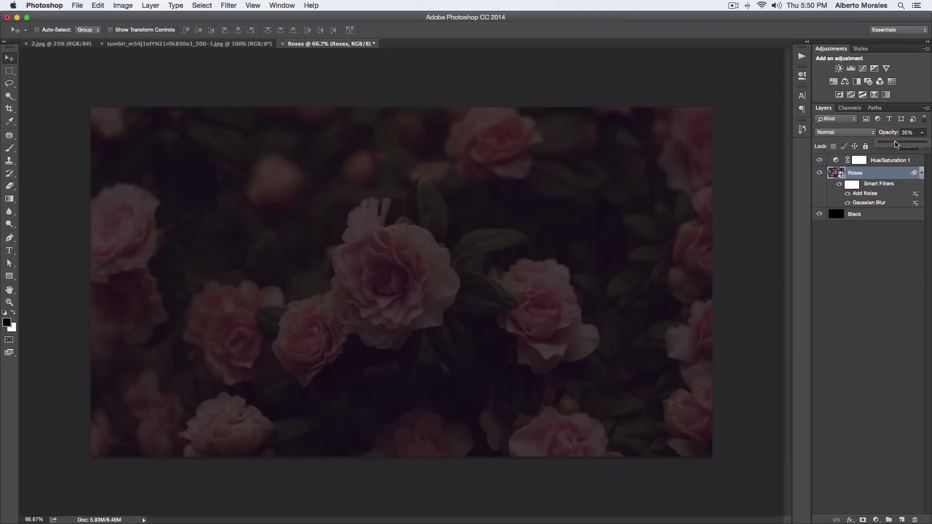
Group the Hue/Saturation, Roses and Black layers and name the group BG.
{"action": "left_click", "coordinate": [883, 163]}
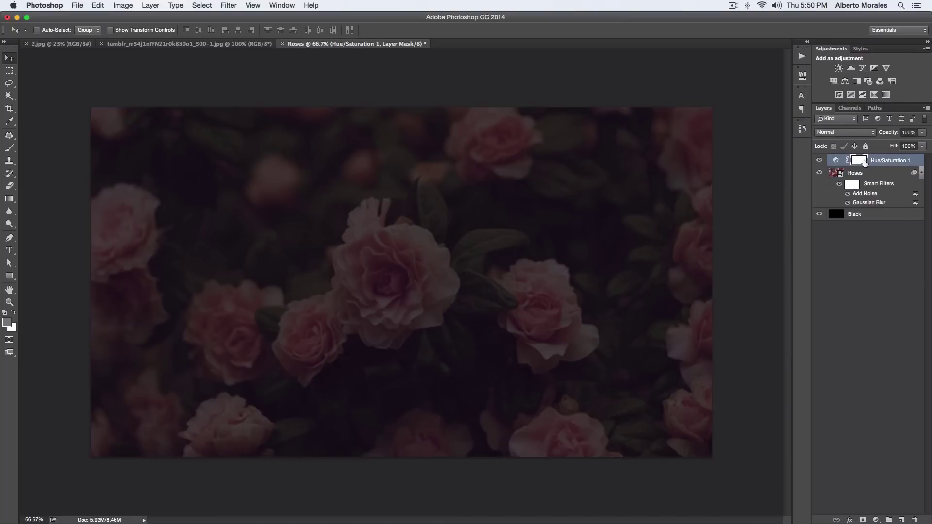
{"action": "left_click", "coordinate": [874, 215], "text": "shift"}
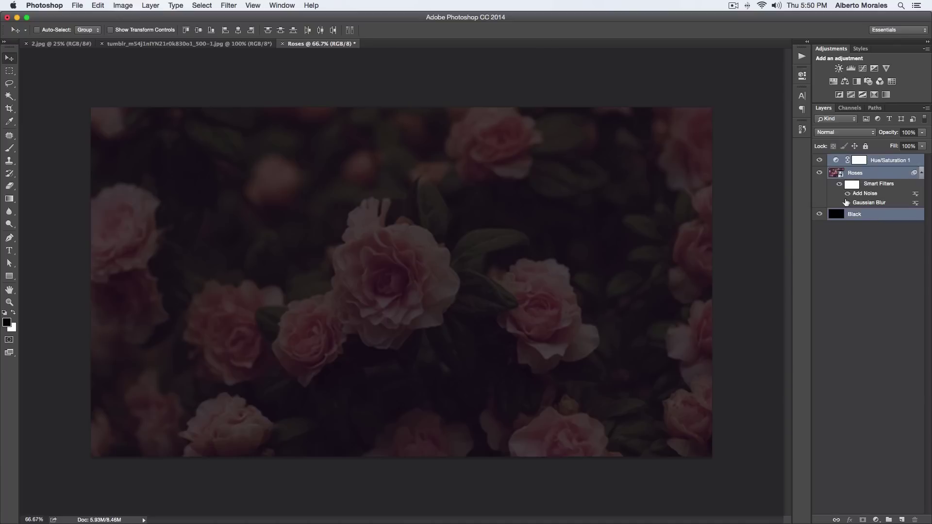
{"action": "key", "text": "super+g"}
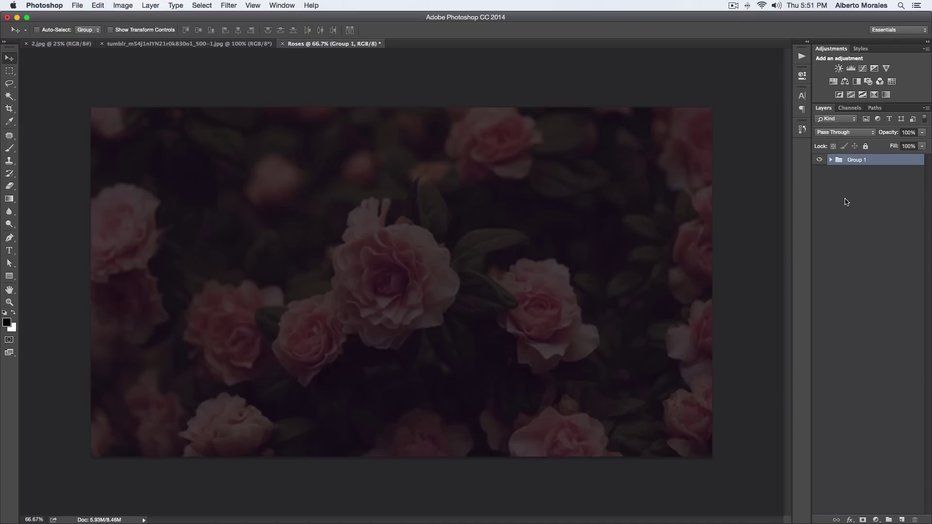
{"action": "double_click", "coordinate": [857, 160]}
{"action": "type", "text": "R"}
{"action": "type", "text": "G"}
{"action": "key", "text": "Return"}
Copy the whole dust texture from 2.jpg and paste it above the BG group in the Roses document.
{"action": "left_click", "coordinate": [64, 45]}
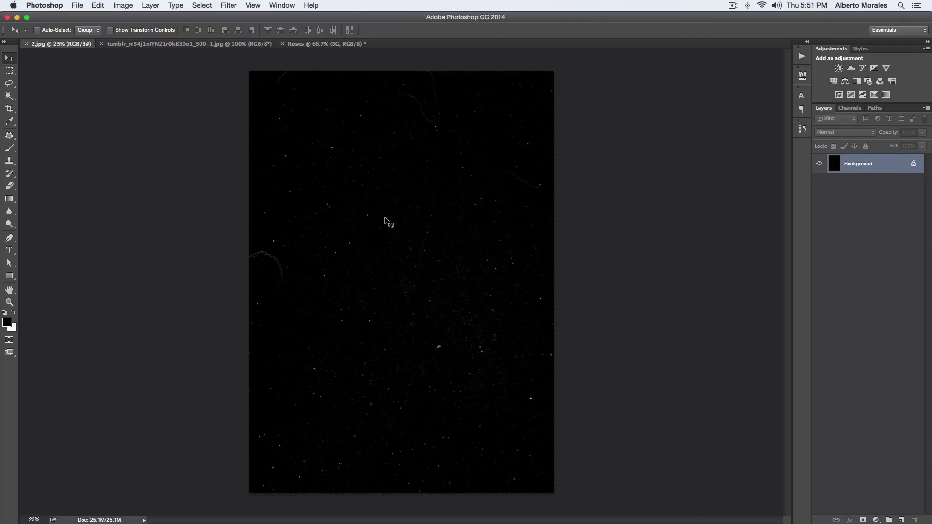
{"action": "key", "text": "super+a"}
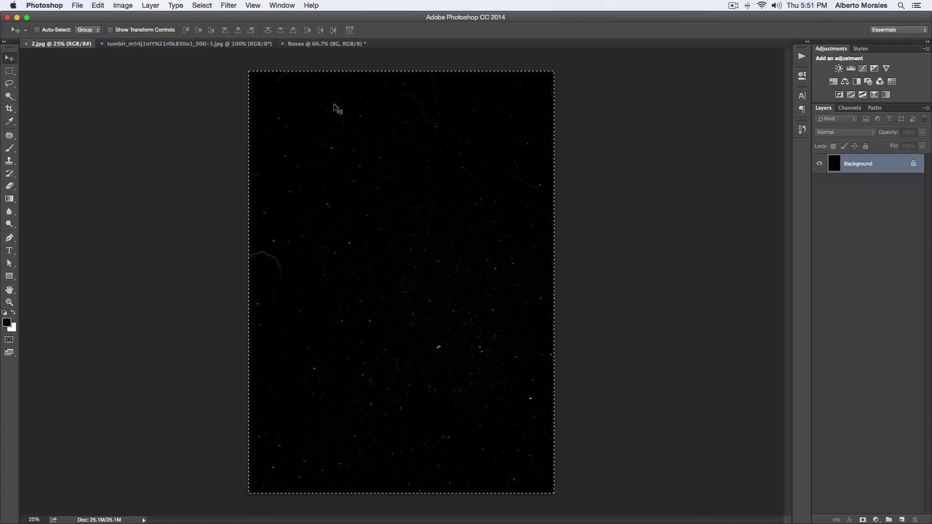
{"action": "left_click", "coordinate": [310, 45]}
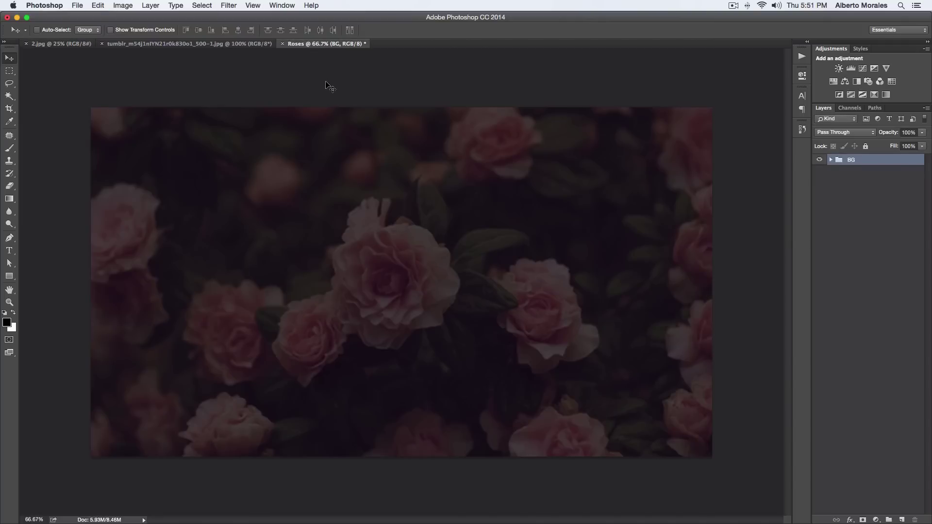
{"action": "key", "text": "super+v"}
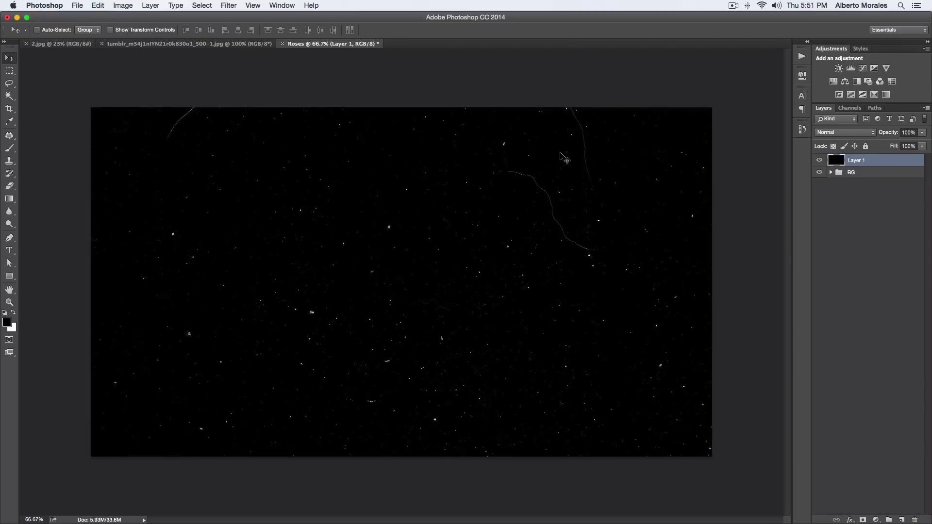
Scale the pasted texture to about 83.5% and position it so its lower half covers the whole canvas.
{"action": "left_click_drag", "start_coordinate": [454, 216], "coordinate": [458, 219]}
{"action": "key", "text": "super+minus"}
{"action": "key", "text": "super+minus"}
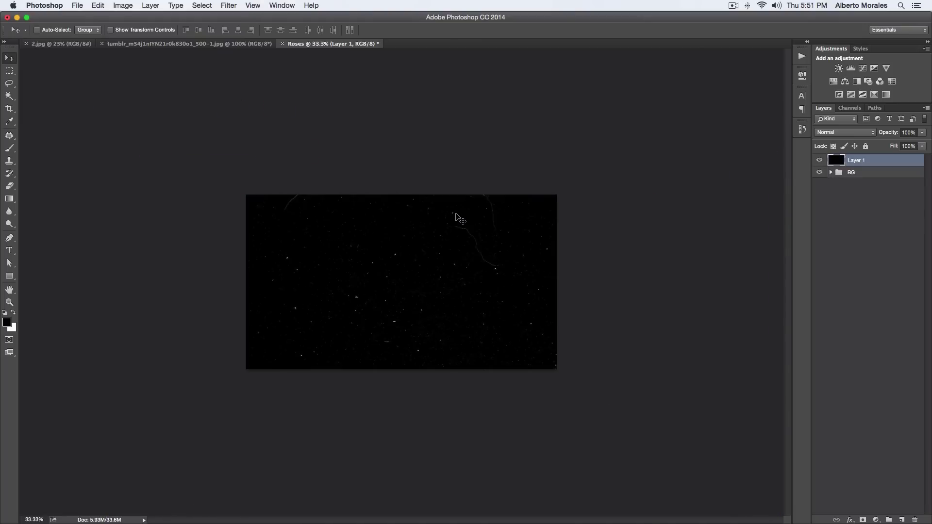
{"action": "key", "text": "super+t"}
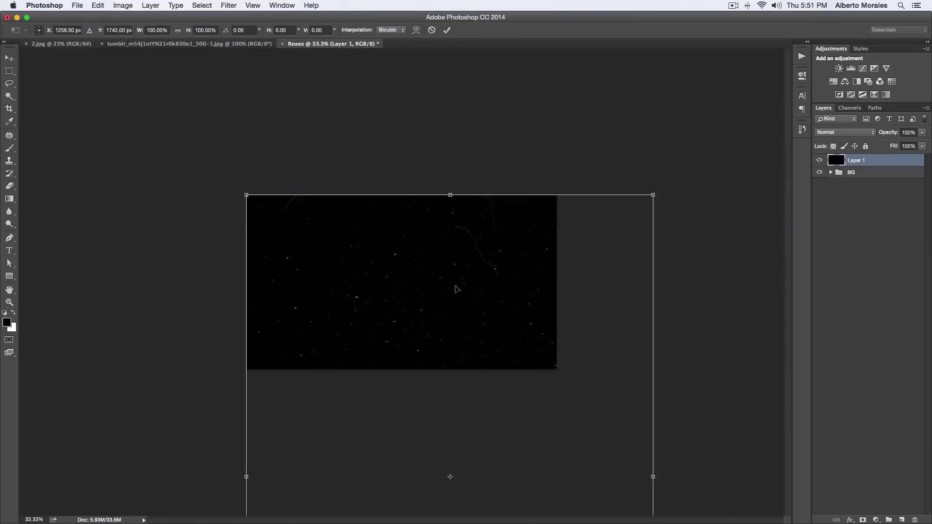
{"action": "left_click_drag", "start_coordinate": [454, 287], "coordinate": [417, 156]}
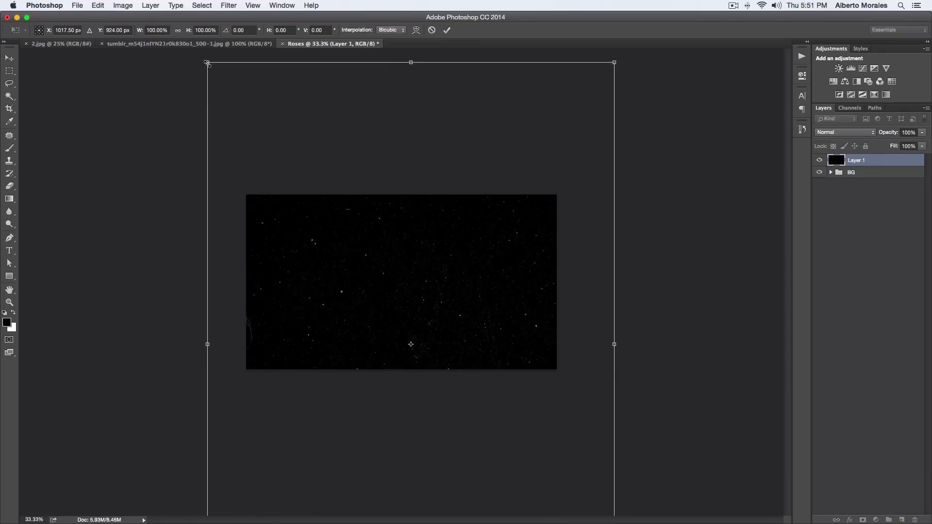
{"action": "left_click_drag", "start_coordinate": [208, 62], "coordinate": [241, 109]}
{"action": "left_click_drag", "start_coordinate": [370, 200], "coordinate": [439, 249]}
{"action": "left_click_drag", "start_coordinate": [377, 299], "coordinate": [364, 221]}
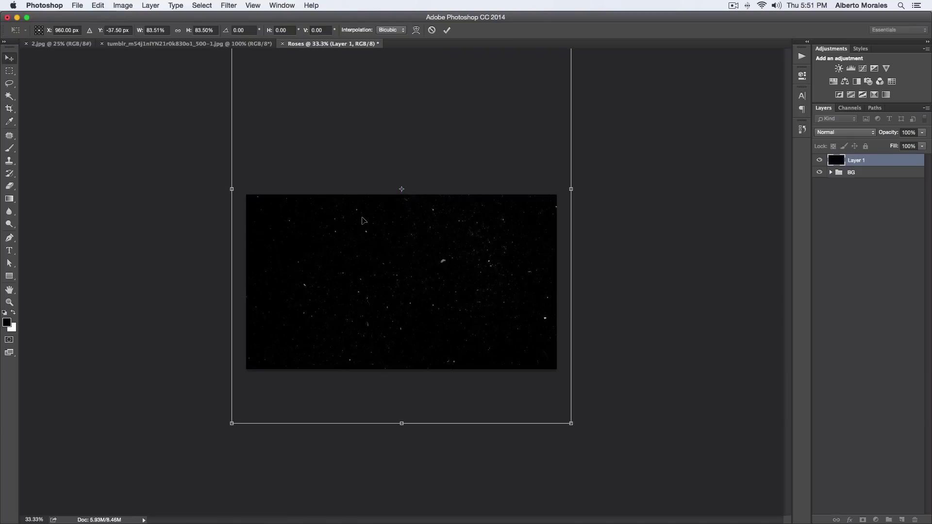
{"action": "key", "text": "Return"}
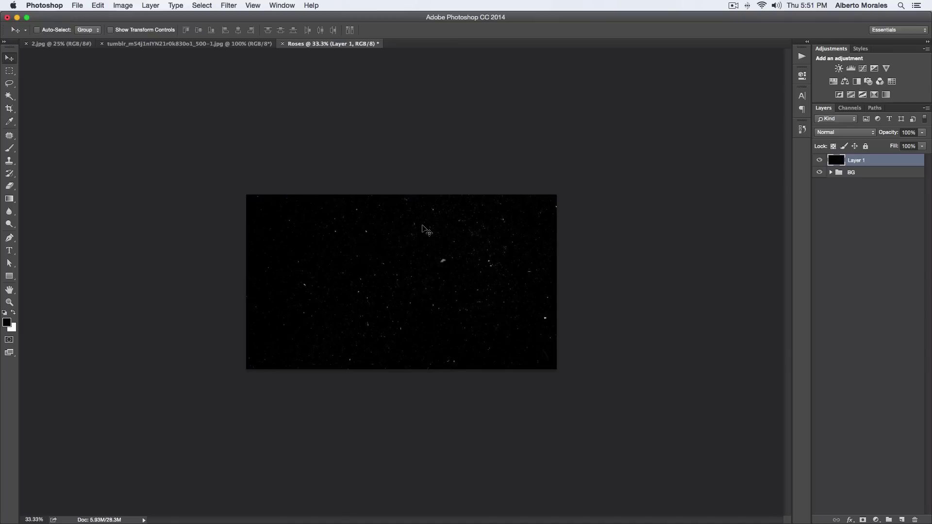
Set the texture layer's blend mode to Screen and its opacity to 55%.
{"action": "key", "text": "super+equal"}
{"action": "key", "text": "super+minus"}
{"action": "left_click", "coordinate": [844, 134]}
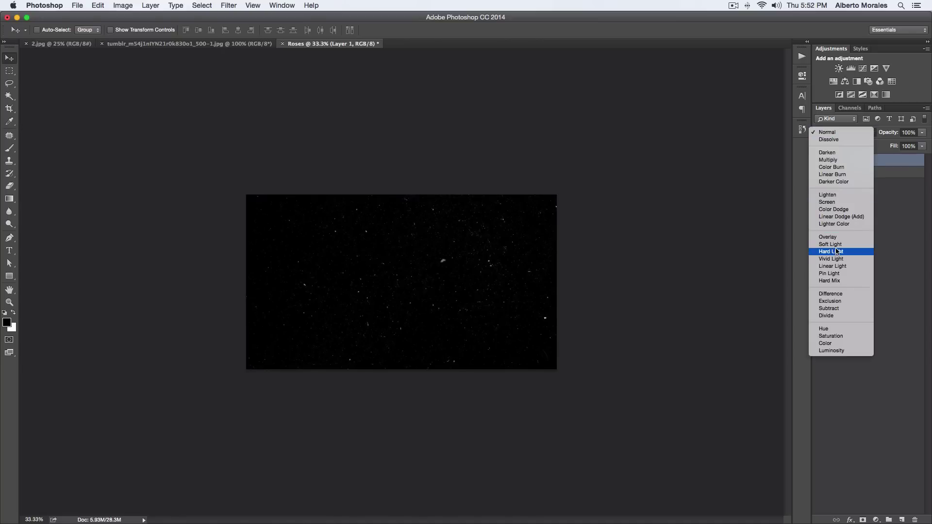
{"action": "left_click", "coordinate": [827, 202]}
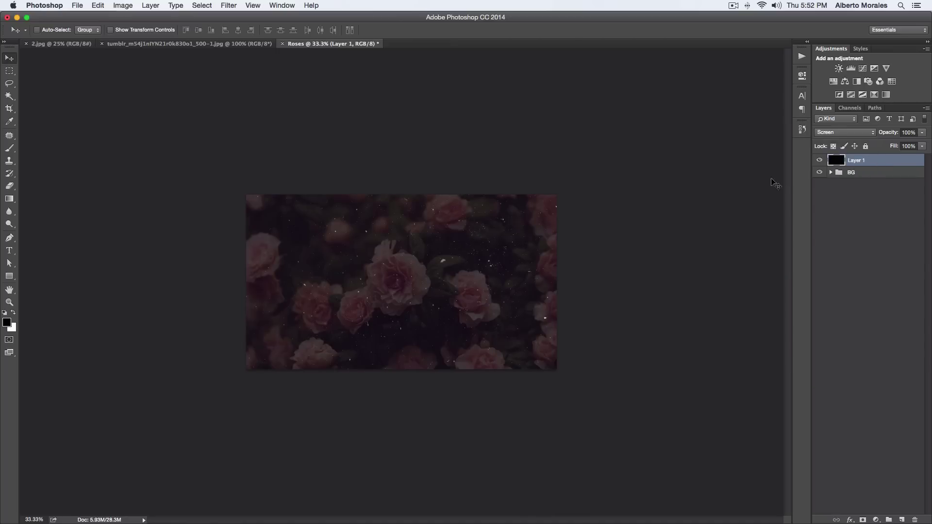
{"action": "mouse_move", "coordinate": [890, 135]}
{"action": "left_mouse_down"}
{"action": "mouse_move", "coordinate": [880, 135]}
{"action": "mouse_move", "coordinate": [887, 134]}
{"action": "left_mouse_up"}
{"action": "key", "text": "super+equal"}
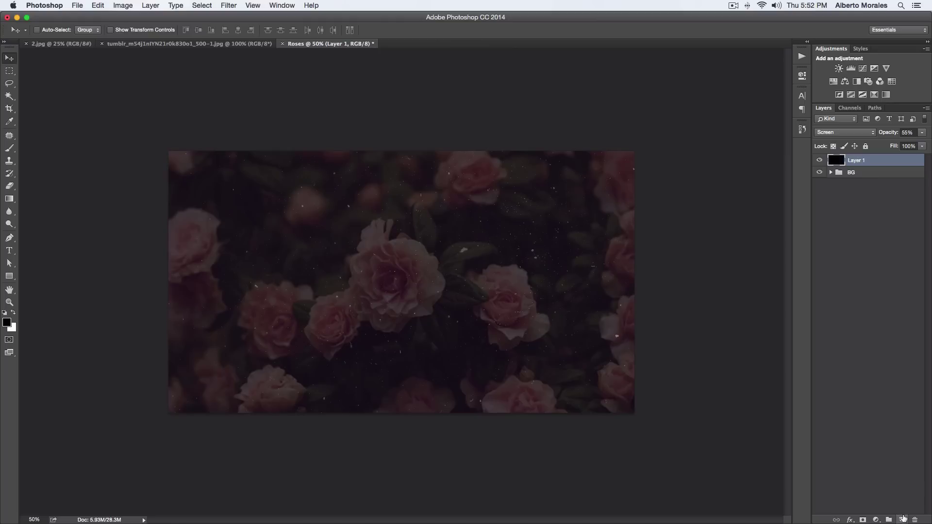
Add a new empty layer above the texture and name it Text.
{"action": "left_click", "coordinate": [901, 520]}
{"action": "double_click", "coordinate": [861, 161]}
{"action": "type", "text": "Te"}
{"action": "key", "text": "Return"}
Rename the dust texture layer as Texture.
{"action": "double_click", "coordinate": [869, 176]}
{"action": "left_click", "coordinate": [857, 169]}
{"action": "double_click", "coordinate": [859, 172]}
{"action": "type", "text": "Texture"}
{"action": "key", "text": "Return"}
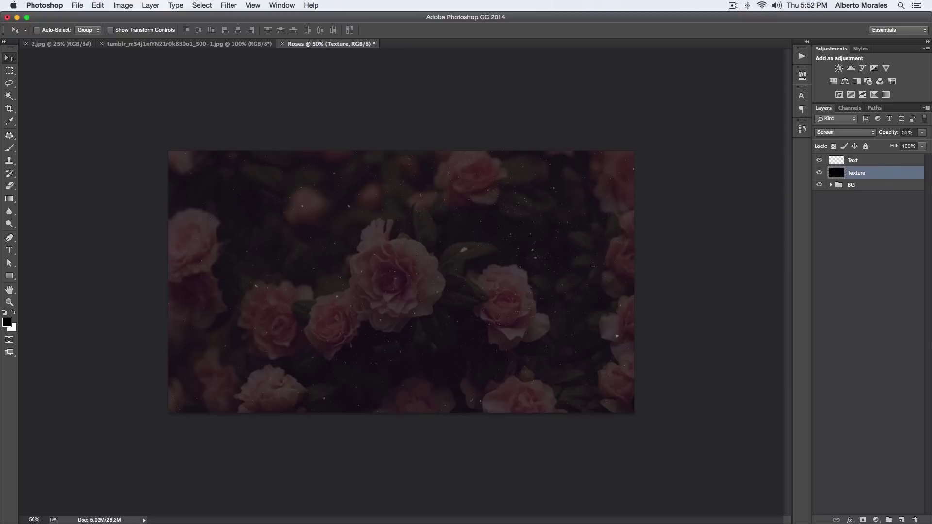
Enter the word "Roses" on the Text layer near the canvas center in the Have Heart One Regular font.
{"action": "left_click", "coordinate": [869, 161]}
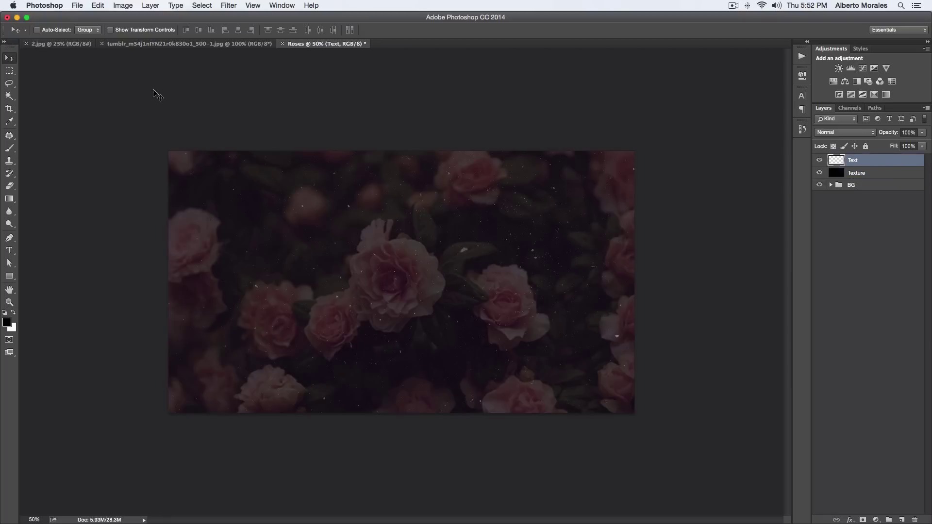
{"action": "key", "text": "t"}
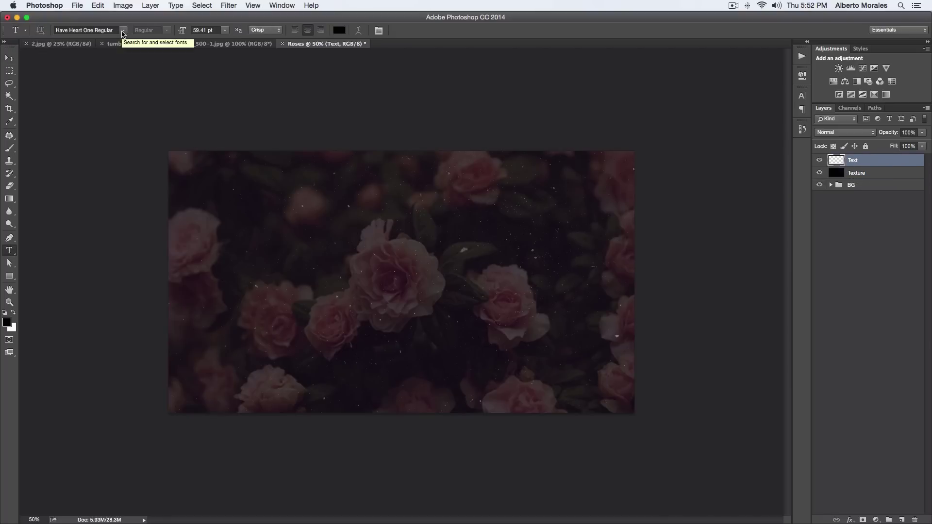
{"action": "left_click", "coordinate": [123, 30]}
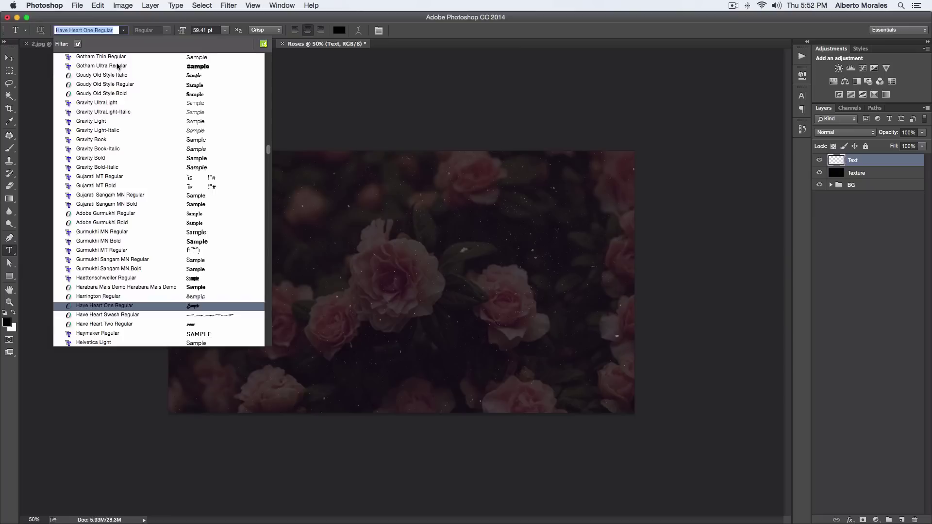
{"action": "left_click", "coordinate": [121, 302]}
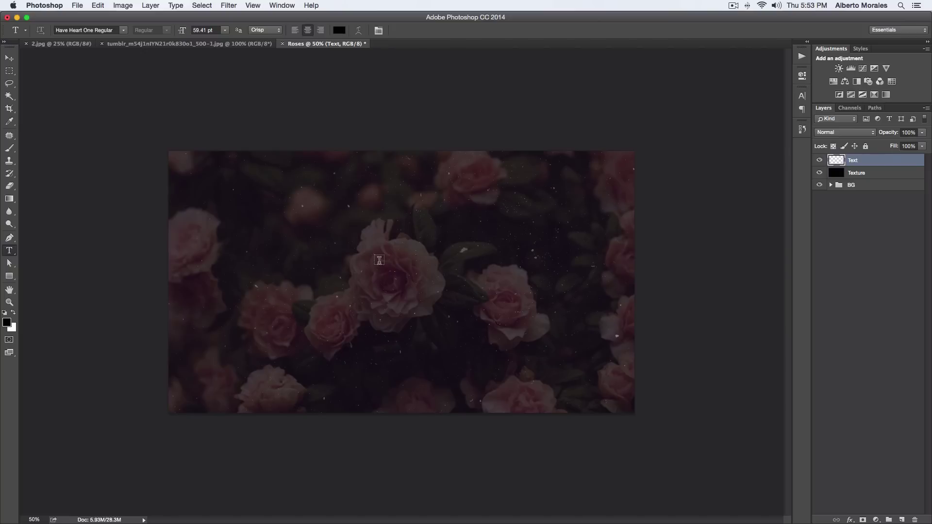
{"action": "left_click", "coordinate": [382, 260]}
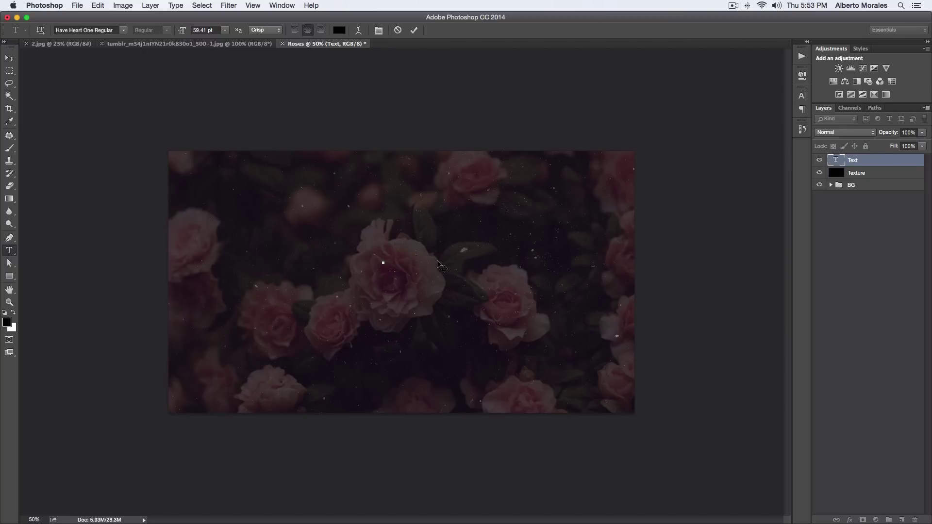
{"action": "type", "text": "Roses"}
Change the color of the whole Roses text to white (ffffff).
{"action": "key", "text": "super+a"}
{"action": "left_click", "coordinate": [339, 29]}
{"action": "left_click_drag", "start_coordinate": [628, 199], "coordinate": [582, 191]}
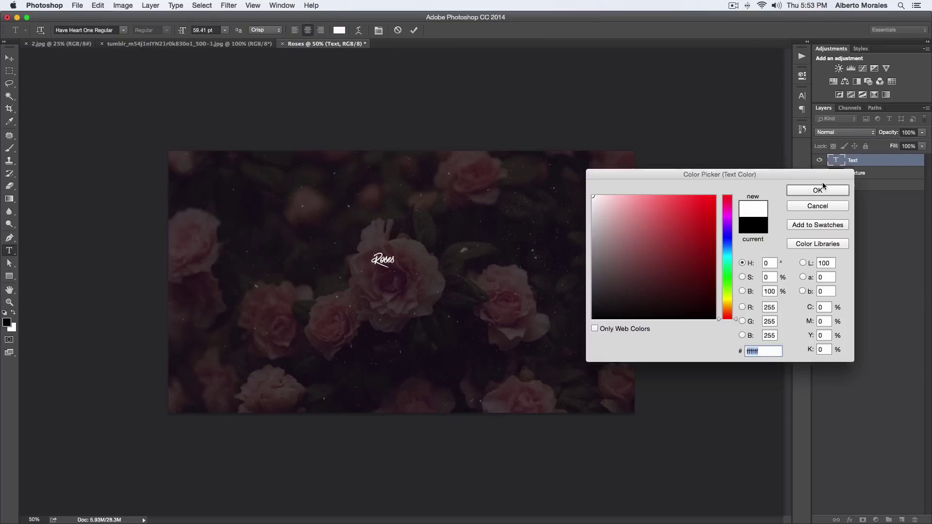
{"action": "left_click", "coordinate": [816, 188]}
{"action": "left_click", "coordinate": [413, 30]}
Move the Roses text to the center of the canvas and scale it up to about 270 pt.
{"action": "key", "text": "v"}
{"action": "left_click_drag", "start_coordinate": [389, 250], "coordinate": [429, 265]}
{"action": "key", "text": "super+t"}
{"action": "key", "text": "Return"}
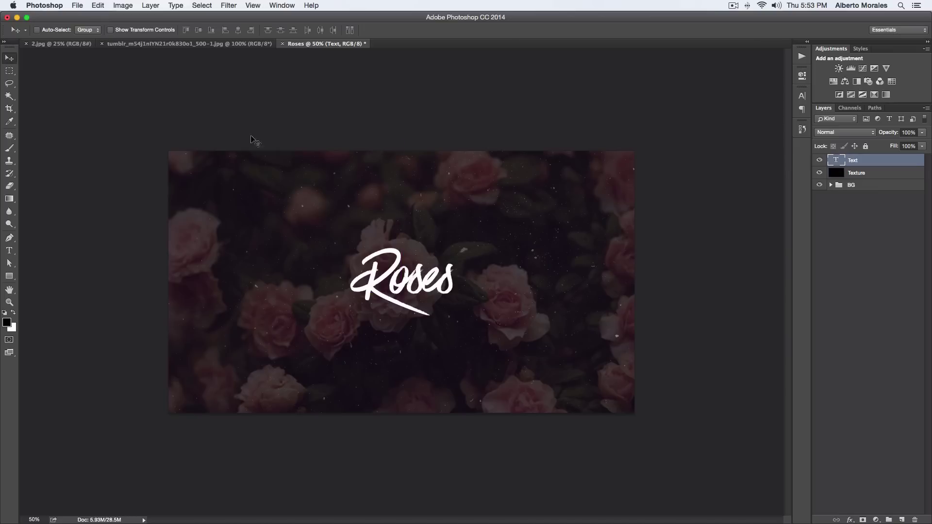
Preview the whole Roses text in the Have Heart Two Regular font without changing its current font.
{"action": "key", "text": "t"}
{"action": "left_click", "coordinate": [408, 266]}
{"action": "key", "text": "super+a"}
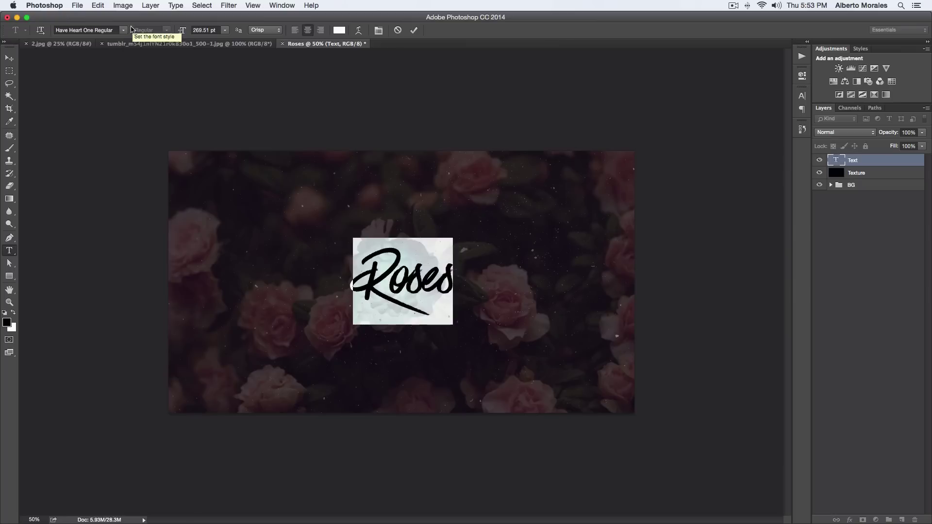
{"action": "left_click", "coordinate": [125, 30]}
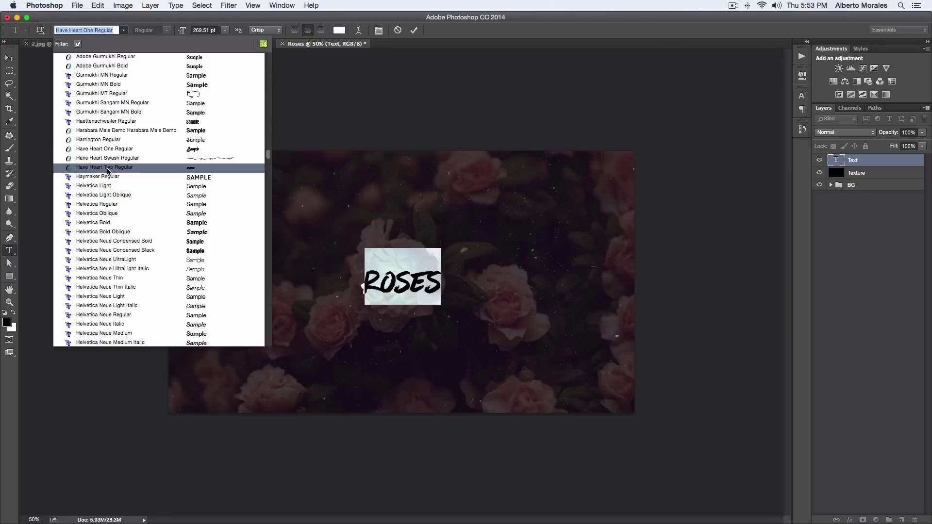
{"action": "key", "text": "Escape"}
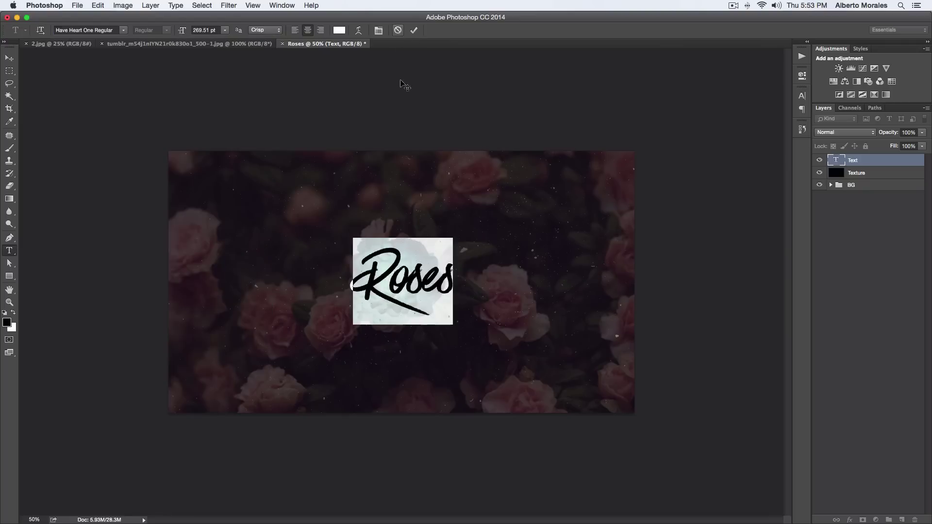
{"action": "key", "text": "super+Return"}
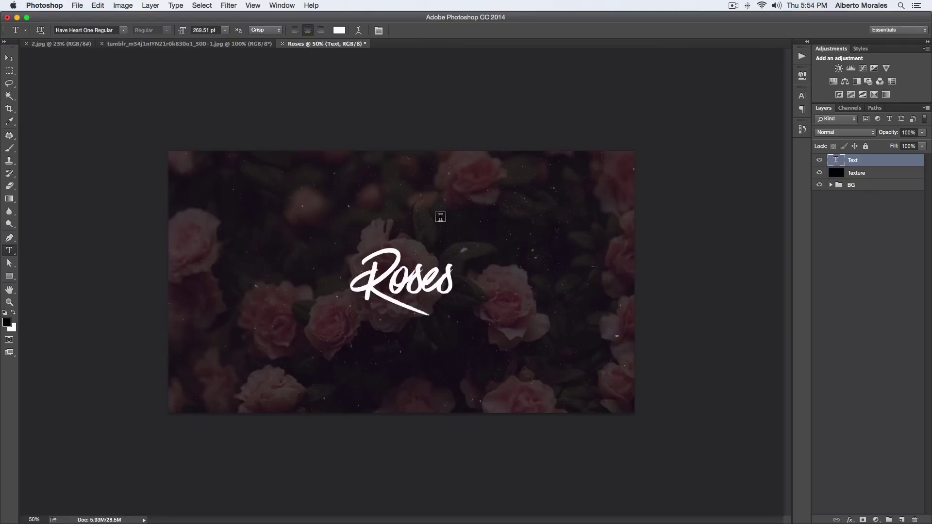
Add the word "new" as a separate text layer above the Roses lettering and enlarge it to about 131 pt.
{"action": "left_click", "coordinate": [436, 196]}
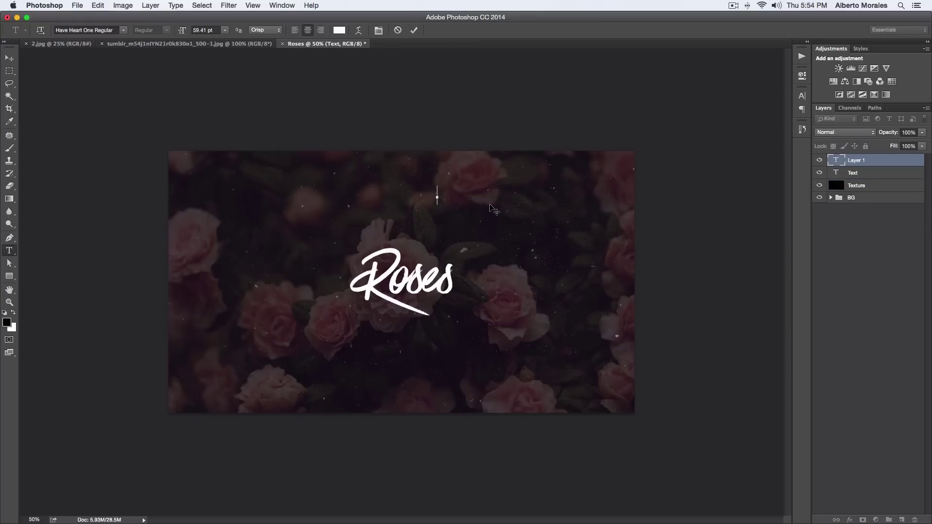
{"action": "type", "text": "new"}
{"action": "key", "text": "super+a"}
{"action": "key", "text": "super+Return"}
{"action": "key", "text": "super+t"}
{"action": "left_click_drag", "start_coordinate": [446, 206], "coordinate": [475, 218]}
{"action": "key", "text": "Escape"}
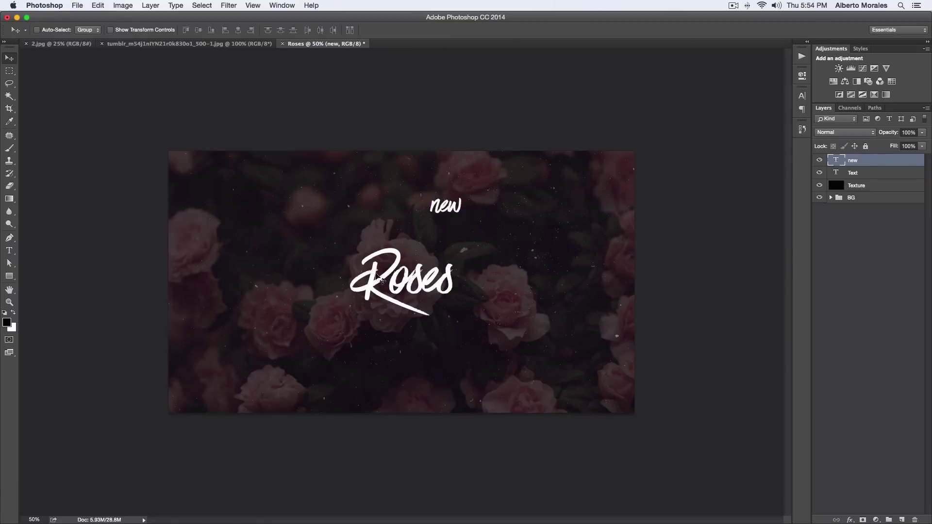
Set the word "new" in the Have Heart Two Regular font and shift it slightly.
{"action": "key", "text": "t"}
{"action": "double_click", "coordinate": [445, 206]}
{"action": "left_click", "coordinate": [123, 30]}
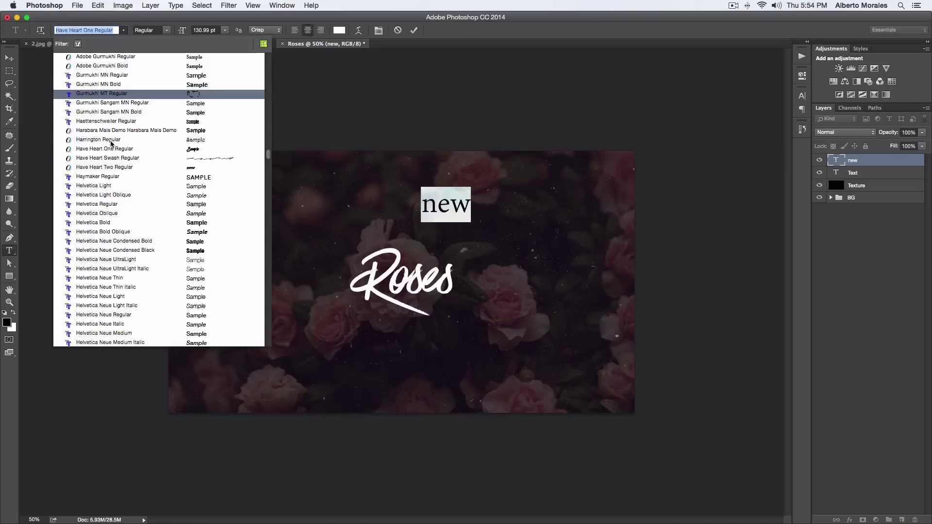
{"action": "left_click", "coordinate": [104, 169]}
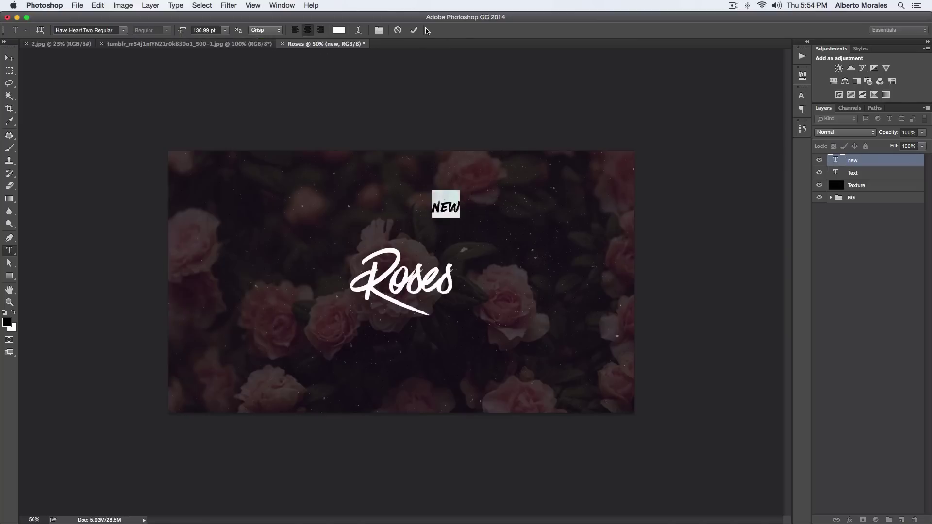
{"action": "left_click", "coordinate": [414, 30]}
{"action": "key", "text": "v"}
{"action": "mouse_move", "coordinate": [447, 206]}
{"action": "left_mouse_down"}
{"action": "mouse_move", "coordinate": [427, 243]}
{"action": "mouse_move", "coordinate": [431, 253]}
{"action": "mouse_move", "coordinate": [433, 224]}
{"action": "mouse_move", "coordinate": [456, 215]}
{"action": "left_mouse_up"}
Undo the move and font change of the word "new" and delete its text layer.
{"action": "key", "text": "super+alt+z"}
{"action": "key", "text": "super+alt+z"}
{"action": "key", "text": "super+alt+z"}
{"action": "key", "text": "super+alt+z"}
{"action": "key", "text": "super+alt+z"}
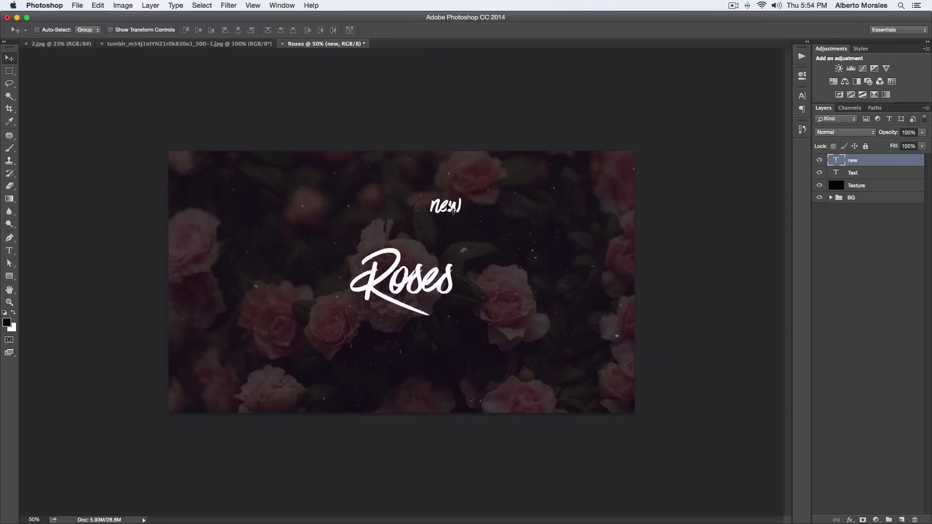
{"action": "key", "text": "BackSpace"}
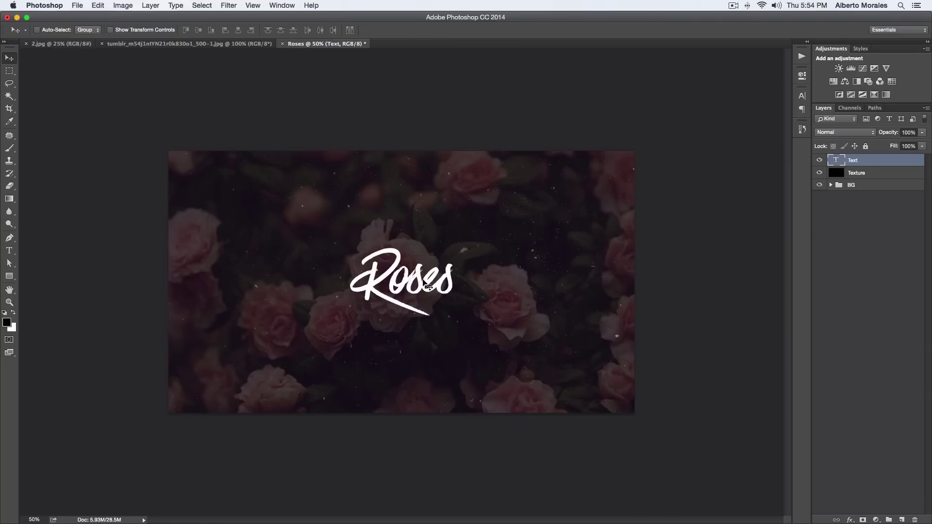
Try the Have Heart Swash Regular font on the Roses text layer.
{"action": "key", "text": "t"}
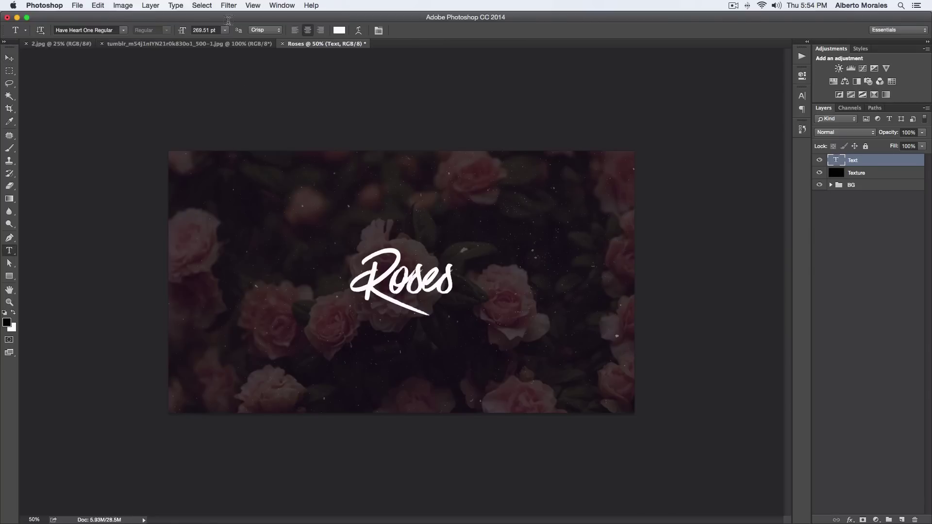
{"action": "left_click", "coordinate": [124, 30]}
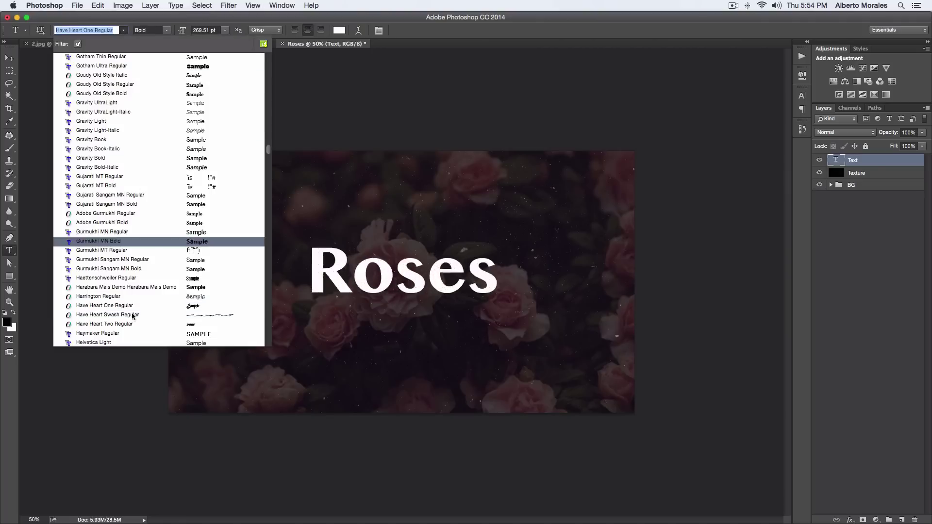
{"action": "key", "text": "Escape"}
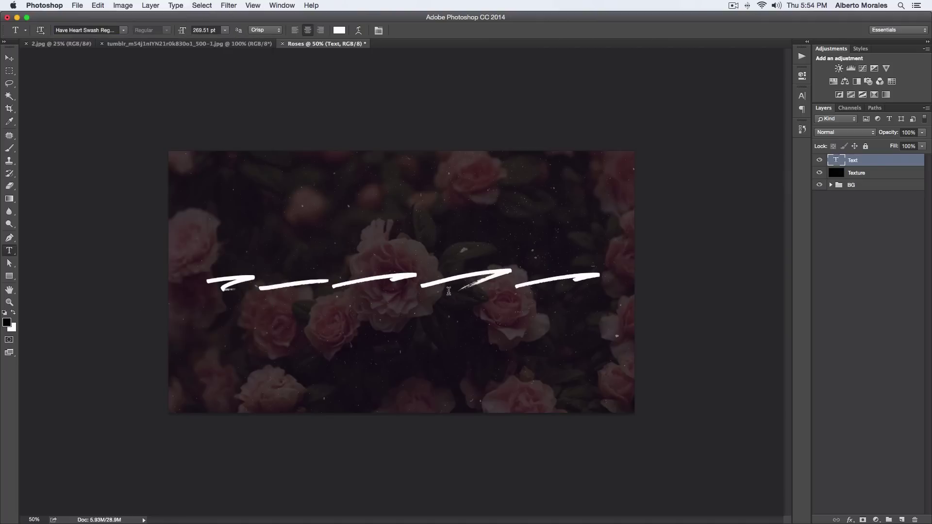
Add a separate text layer with the letter z in the Have Heart Swash Regular font.
{"action": "left_click", "coordinate": [535, 210]}
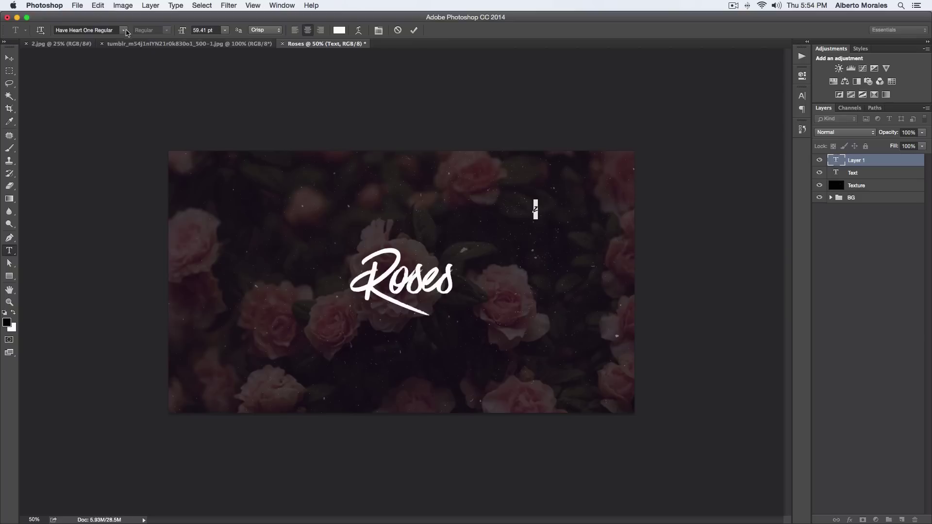
{"action": "left_click", "coordinate": [124, 30]}
{"action": "left_click", "coordinate": [107, 160]}
{"action": "key", "text": "super+Return"}
Scale the z swash up to about 224 pt and place it as an underline beneath the Roses lettering.
{"action": "key", "text": "v"}
{"action": "left_click_drag", "start_coordinate": [531, 210], "coordinate": [530, 243]}
{"action": "key", "text": "super+t"}
{"action": "key", "text": "Return"}
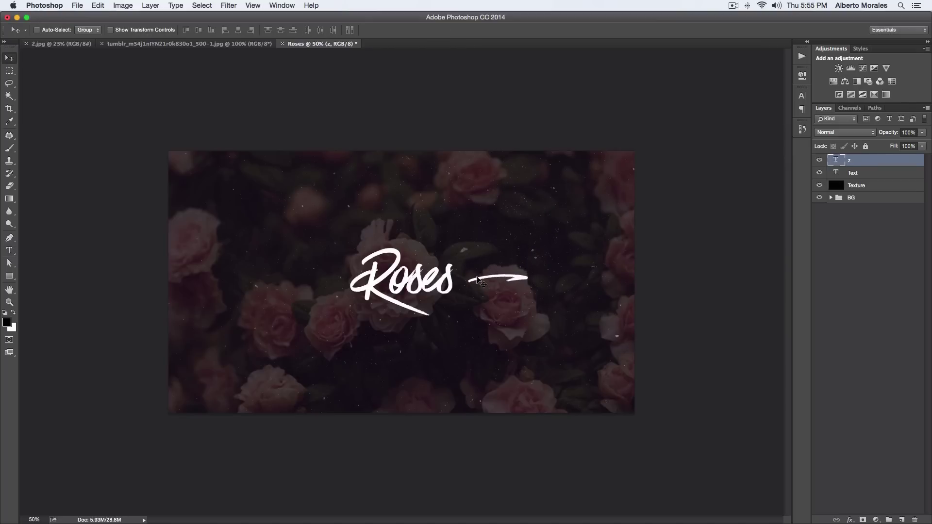
{"action": "left_click_drag", "start_coordinate": [481, 285], "coordinate": [427, 304]}
Add another swash text layer above the Roses lettering, trying several letters and settling on p.
{"action": "key", "text": "t"}
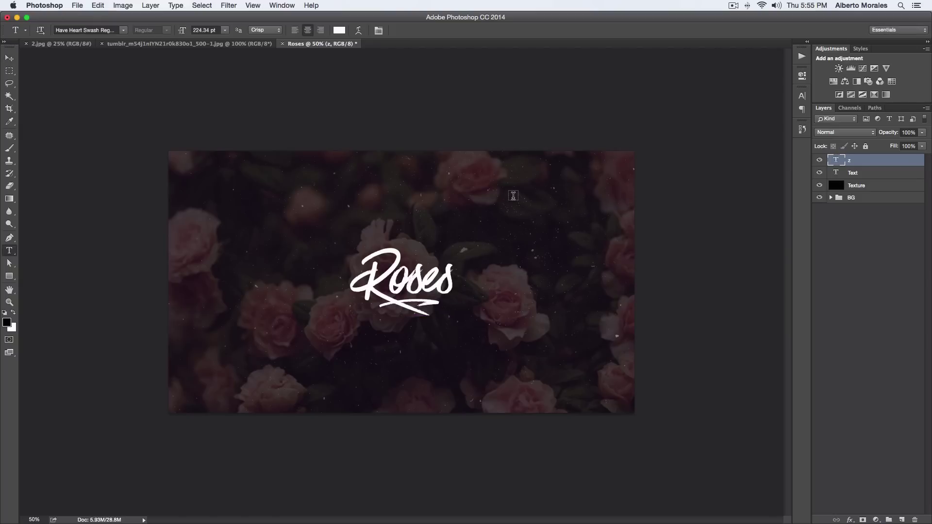
{"action": "left_click", "coordinate": [513, 196]}
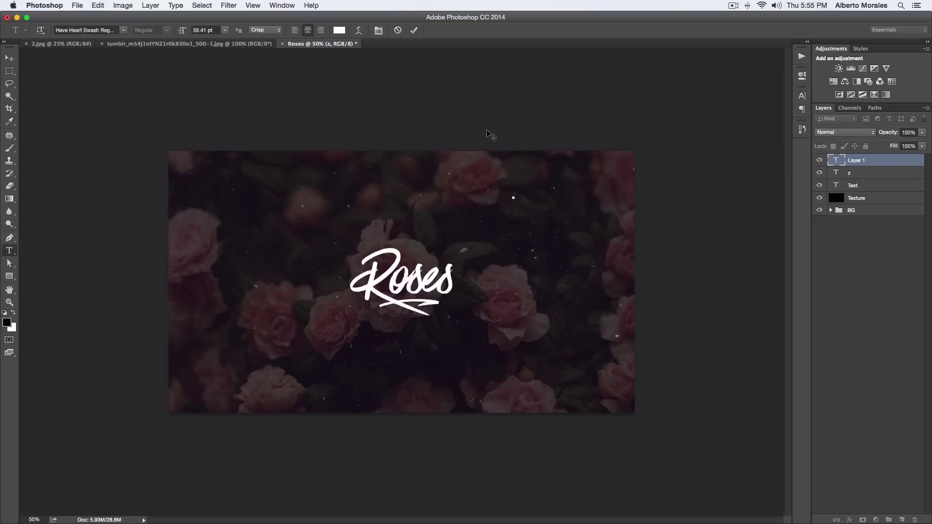
{"action": "type", "text": "z"}
{"action": "key", "text": "BackSpace"}
{"action": "type", "text": "x"}
{"action": "key", "text": "BackSpace"}
{"action": "type", "text": "xx"}
{"action": "key", "text": "super+Return"}
Enlarge and rotate the p swash, try it below the Roses lettering and delete its layer.
{"action": "key", "text": "v"}
{"action": "key", "text": "super+t"}
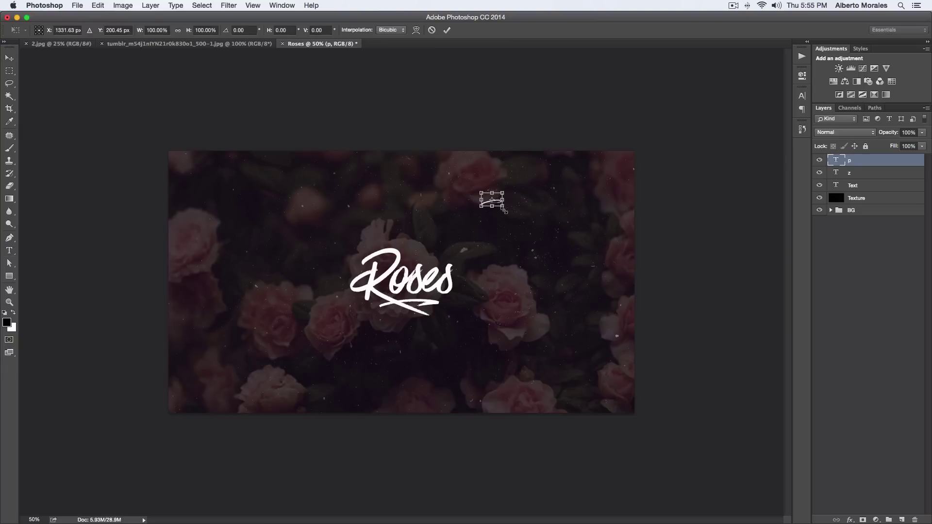
{"action": "left_click_drag", "start_coordinate": [505, 211], "coordinate": [538, 216]}
{"action": "left_click_drag", "start_coordinate": [566, 145], "coordinate": [582, 170]}
{"action": "key", "text": "Return"}
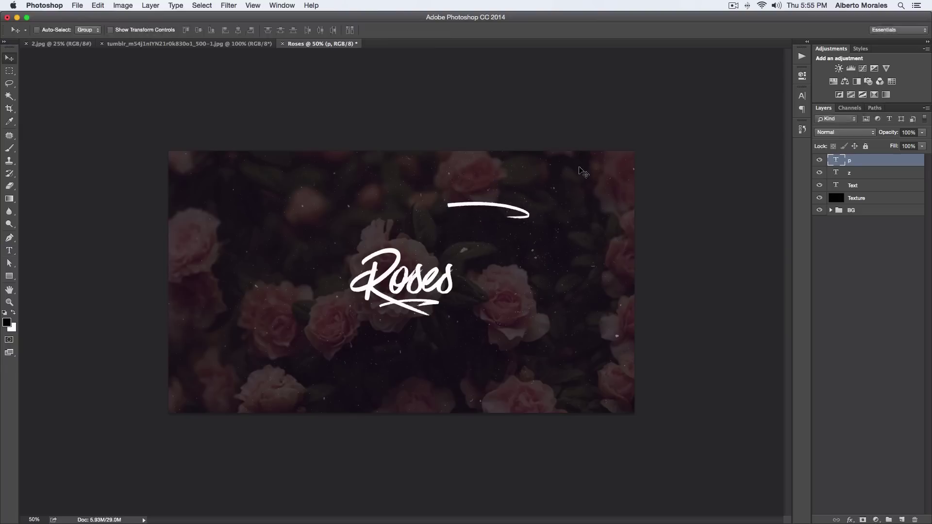
{"action": "mouse_move", "coordinate": [483, 203]}
{"action": "left_mouse_down"}
{"action": "mouse_move", "coordinate": [486, 268]}
{"action": "mouse_move", "coordinate": [502, 307]}
{"action": "mouse_move", "coordinate": [500, 294]}
{"action": "mouse_move", "coordinate": [505, 301]}
{"action": "mouse_move", "coordinate": [463, 329]}
{"action": "mouse_move", "coordinate": [398, 332]}
{"action": "left_mouse_up"}
{"action": "key", "text": "BackSpace"}
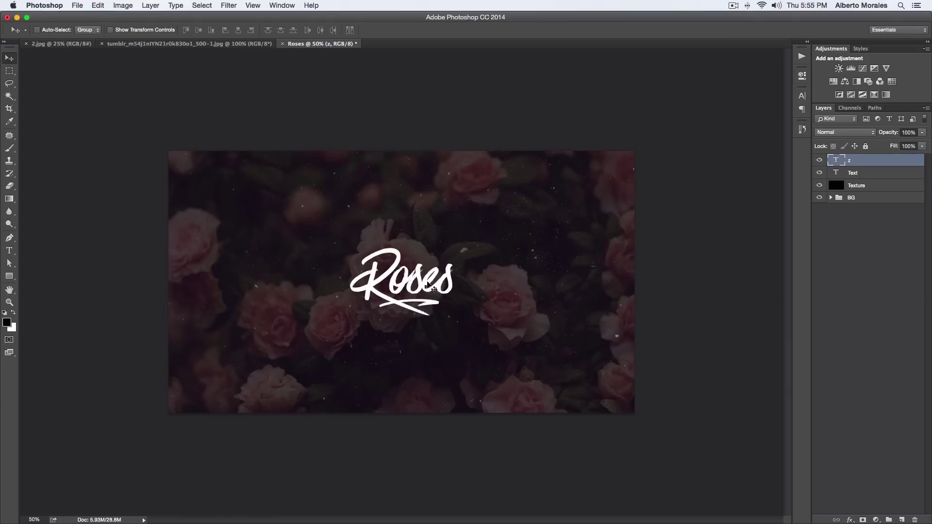
Group the z swash and Roses text layers, name the group Text and check it by toggling its visibility.
{"action": "left_click", "coordinate": [860, 174], "text": "super"}
{"action": "left_click", "coordinate": [857, 174], "text": "super"}
{"action": "left_click", "coordinate": [857, 174], "text": "super"}
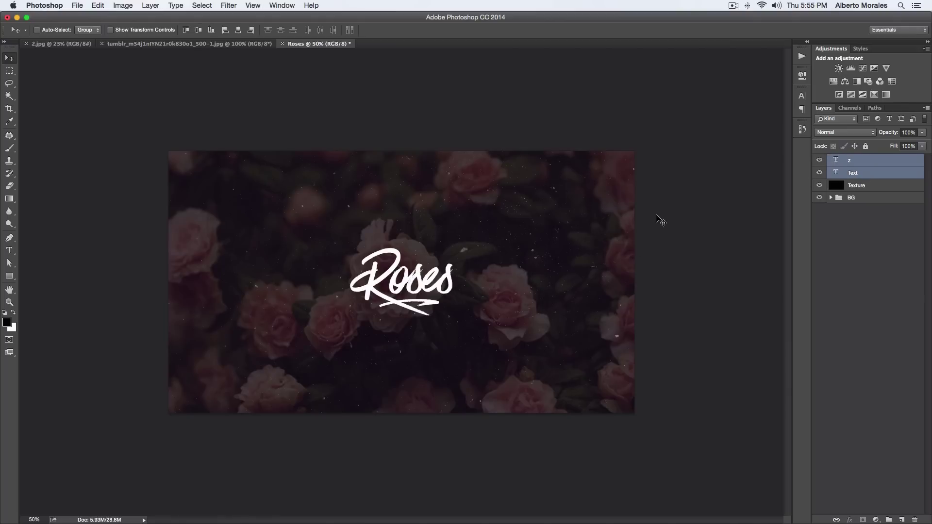
{"action": "key", "text": "super+g"}
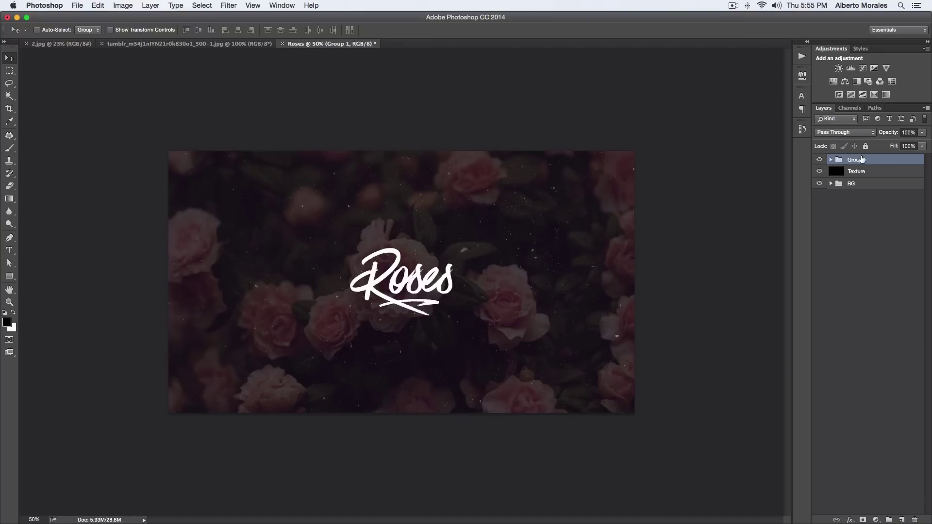
{"action": "double_click", "coordinate": [862, 159]}
{"action": "type", "text": "Text"}
{"action": "key", "text": "Return"}
{"action": "left_click", "coordinate": [820, 160]}
{"action": "left_click", "coordinate": [820, 160]}
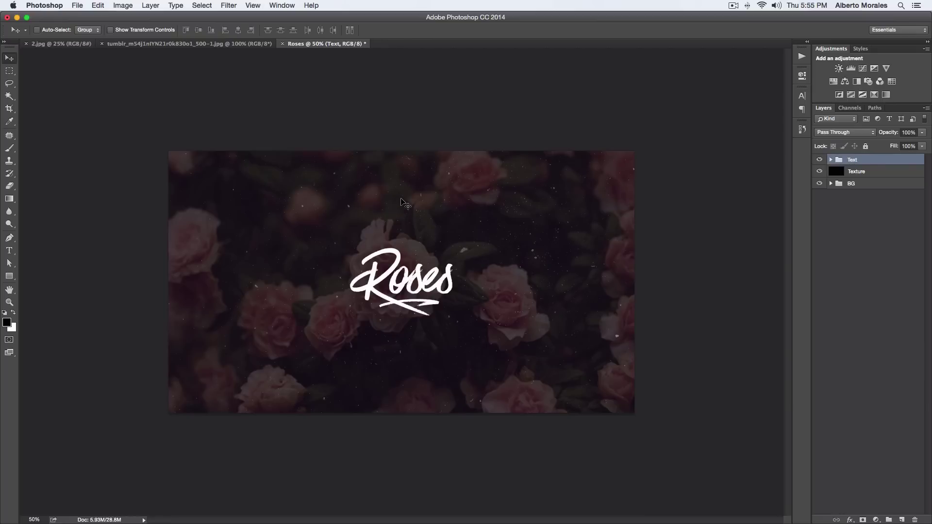